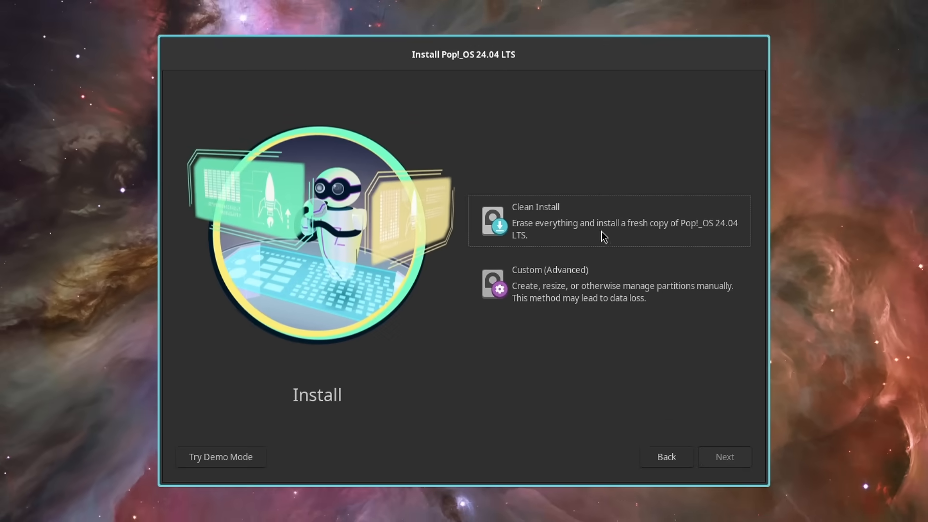
Choose a Clean Install and erase the 25.0 GiB ATA drive for Pop!_OS
click(536, 192)
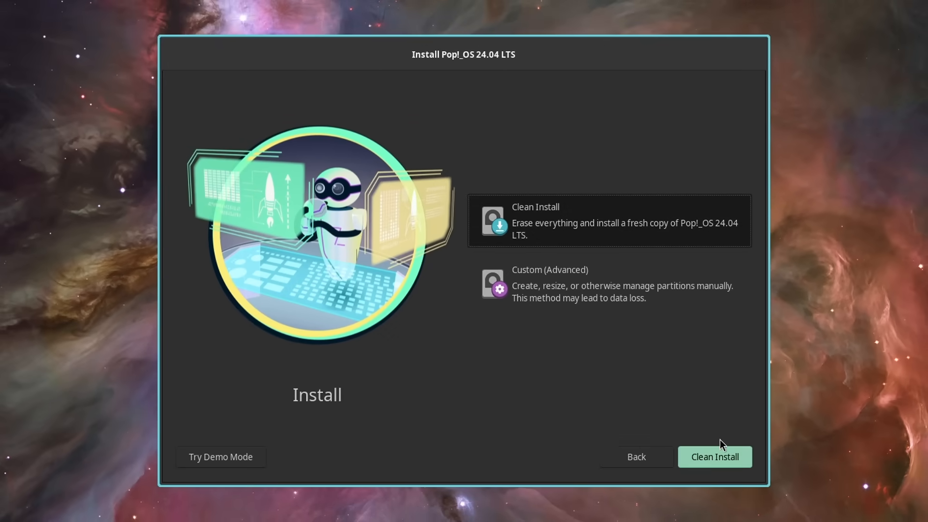
click(712, 458)
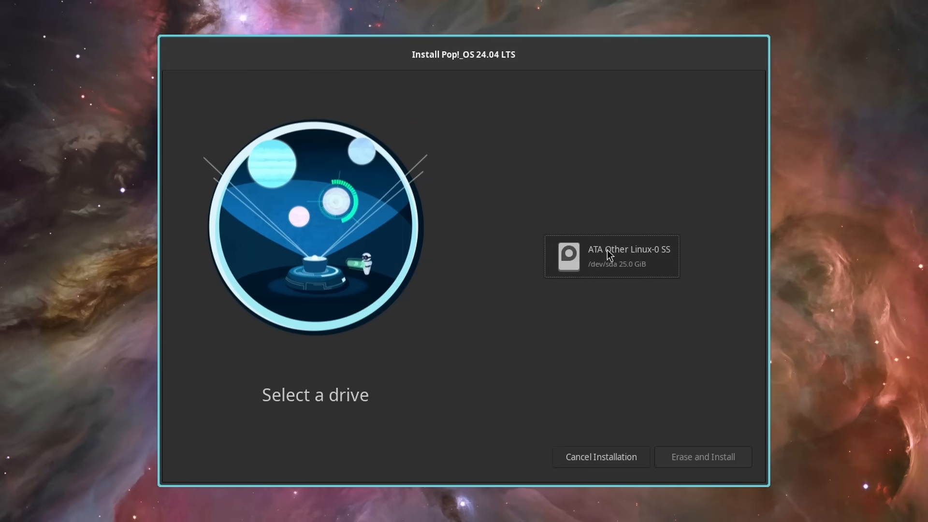
click(600, 256)
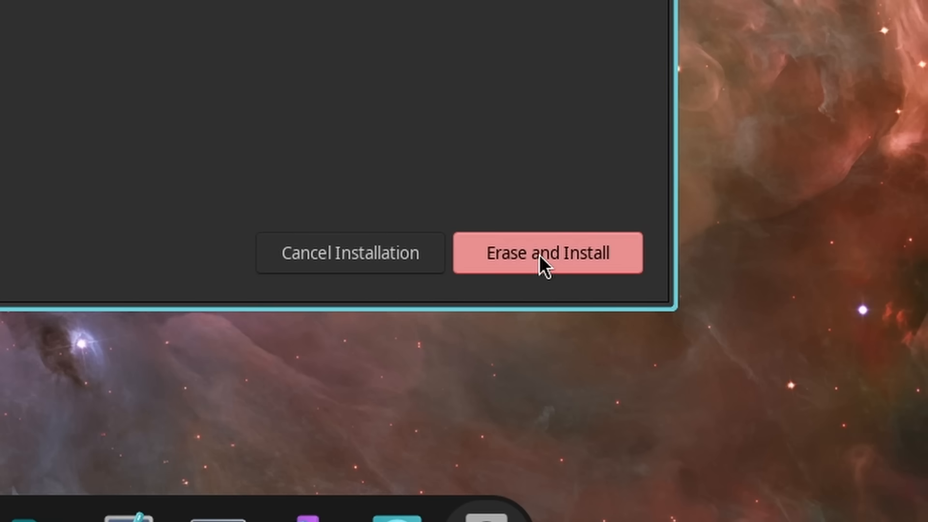
click(539, 255)
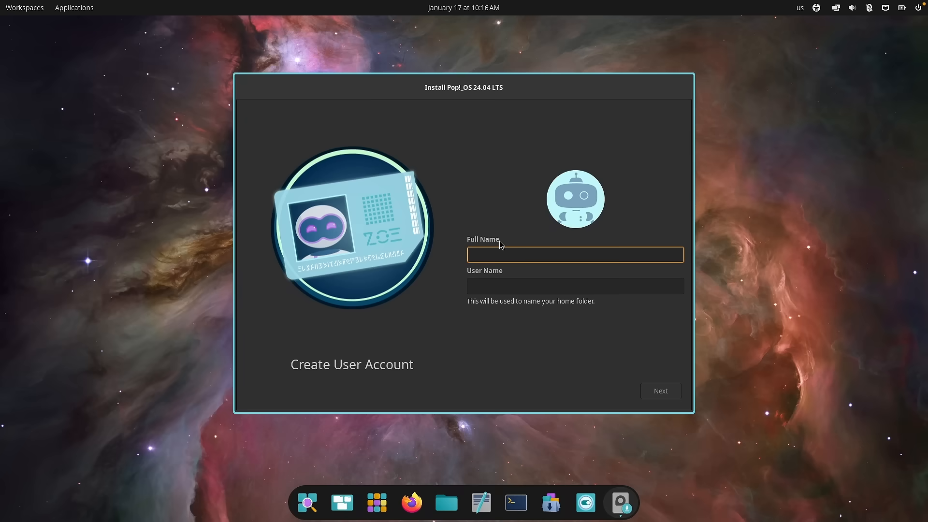
Enter the account's full name and a password that passes the strength checks
text(T)
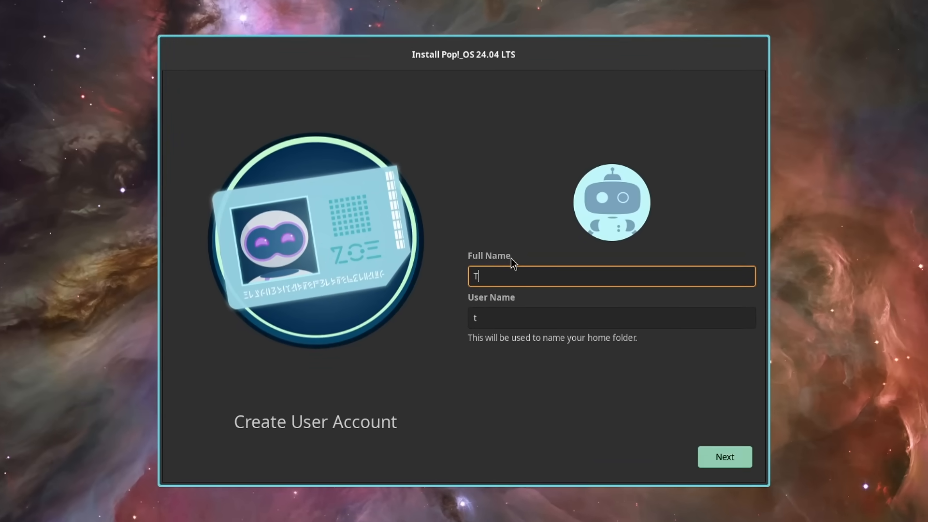
key(Return)
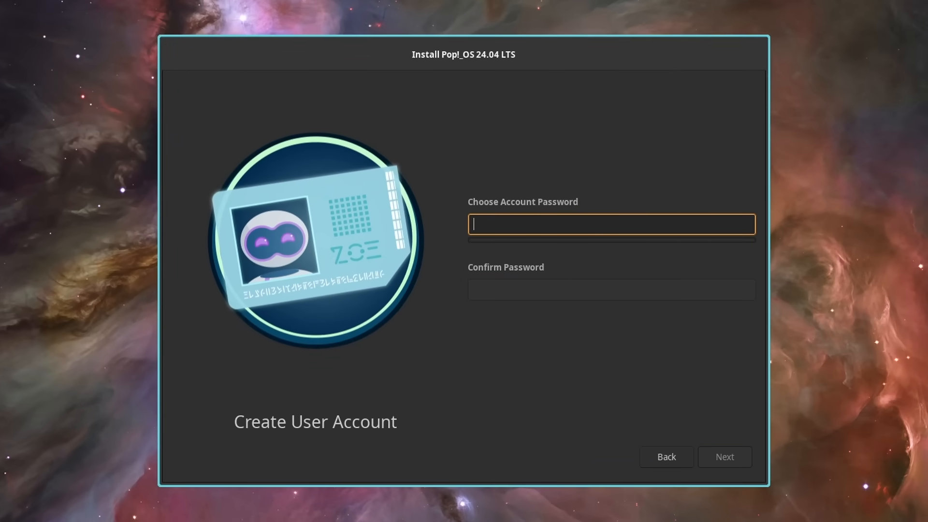
text(t)
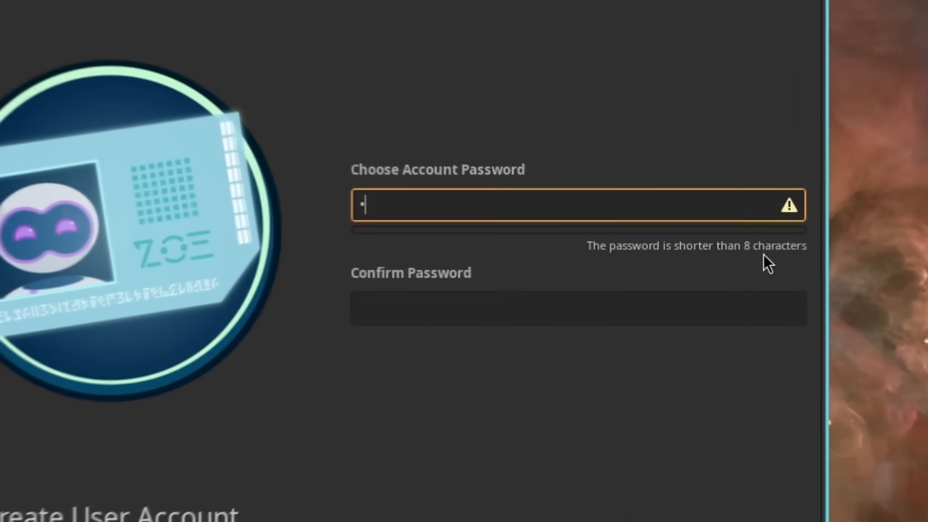
double_click(667, 201)
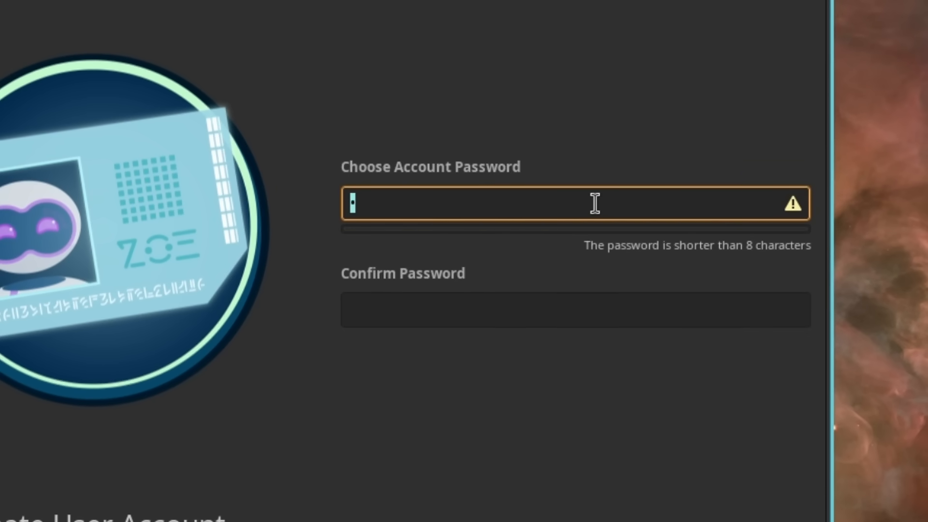
text(tet)
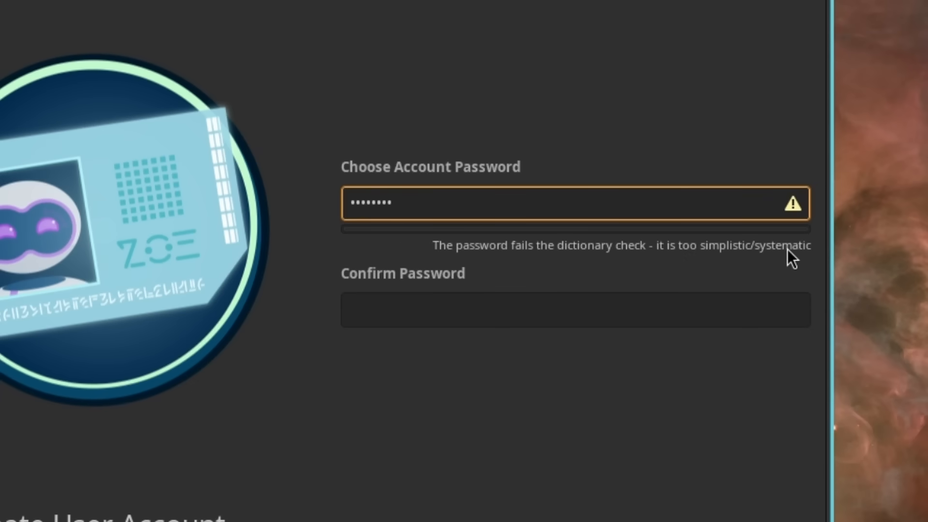
double_click(456, 203)
key(BackSpace)
text(••)
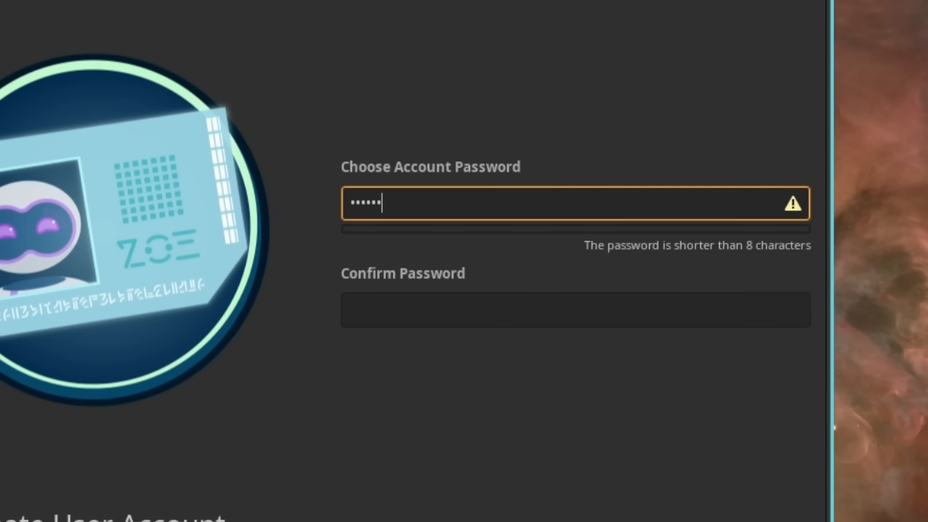
text(••••••)
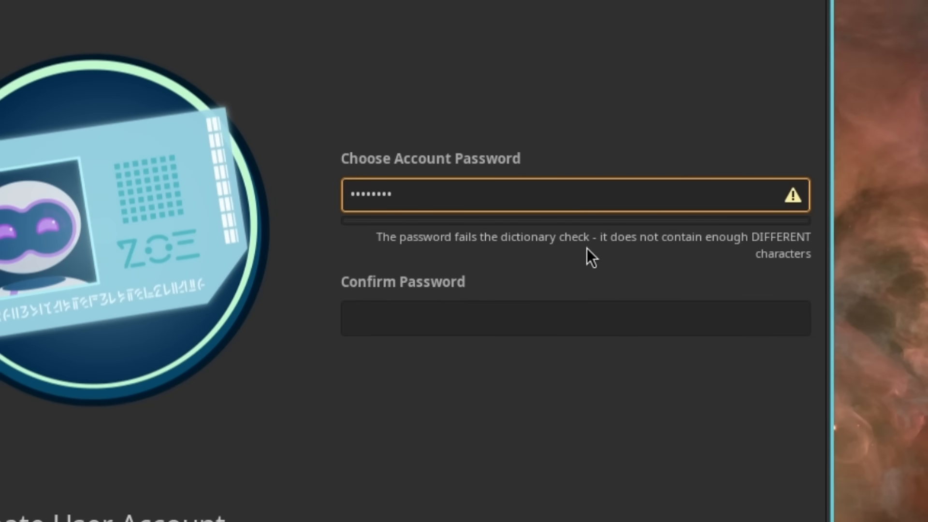
text(•)
Confirm the account password and continue to the Drive Encryption step
click(468, 312)
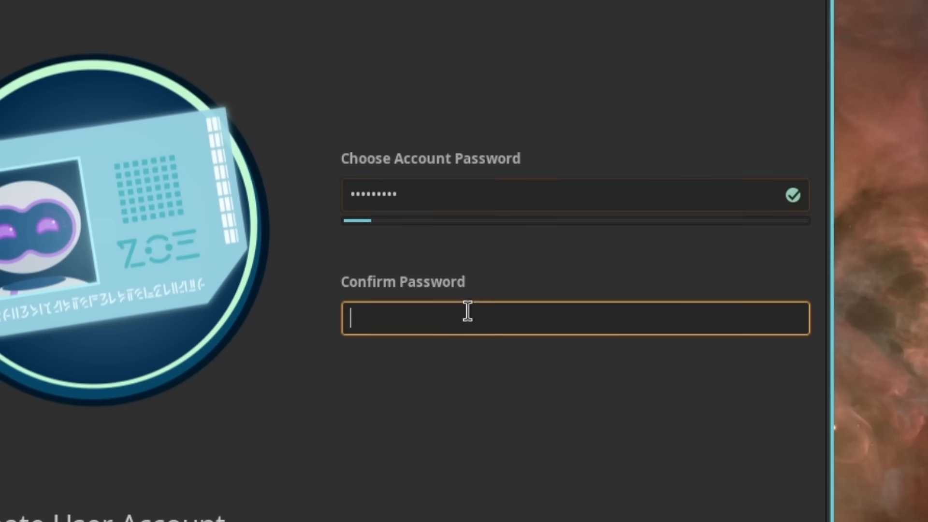
text(••)
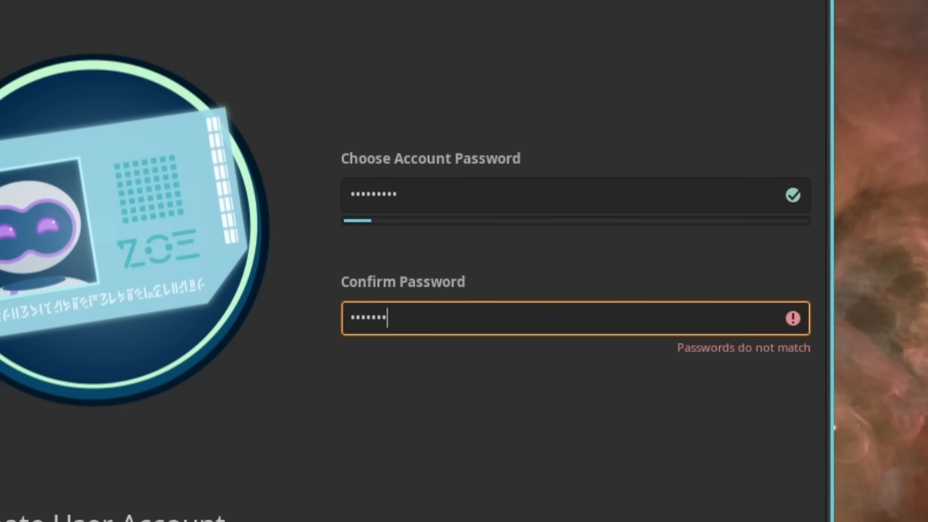
text(••••••••)
click(725, 459)
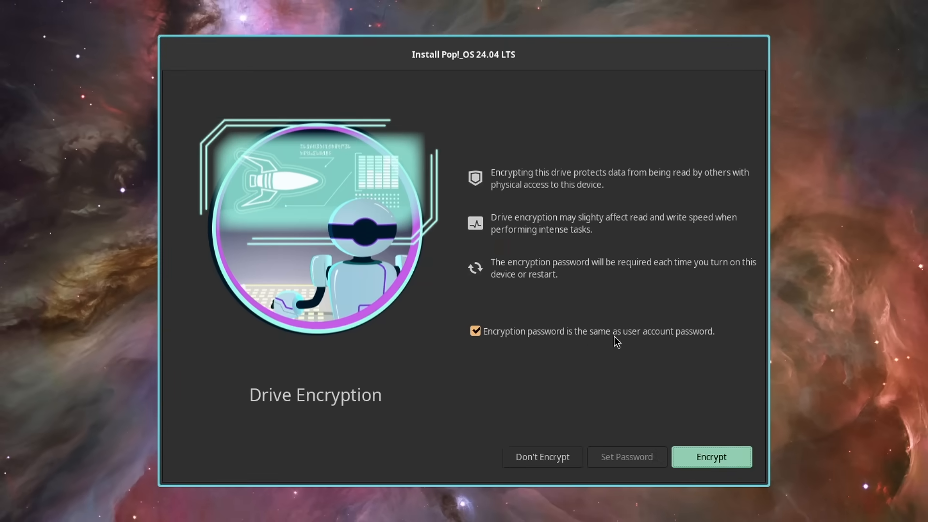
Skip drive encryption without reusing the account password, then restart after installation
click(558, 333)
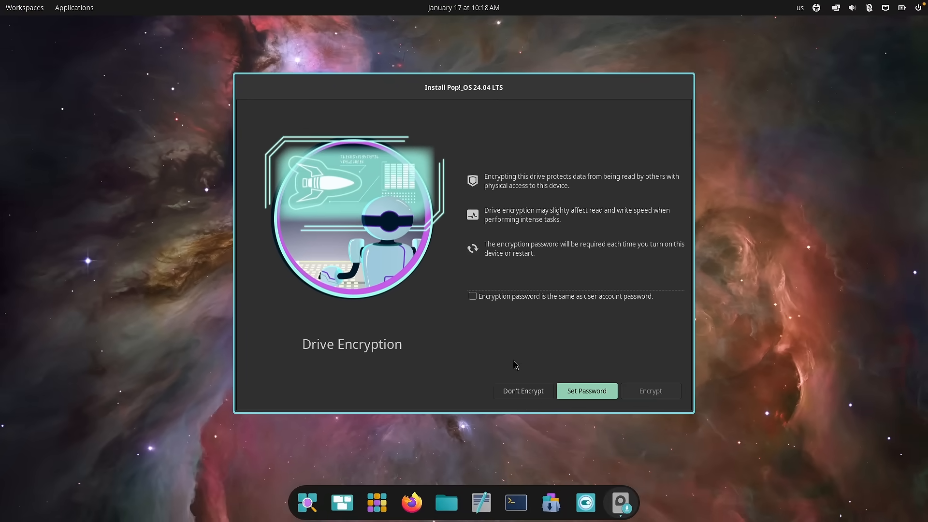
click(523, 395)
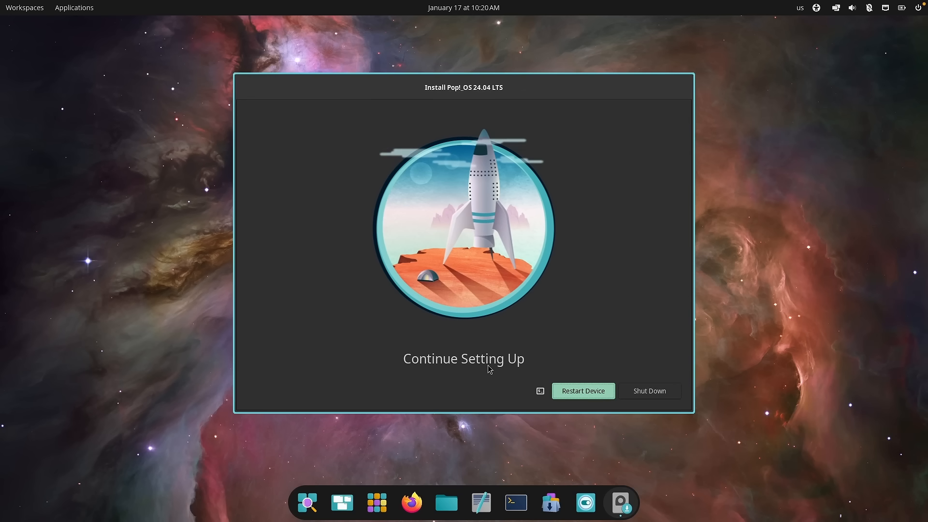
click(585, 390)
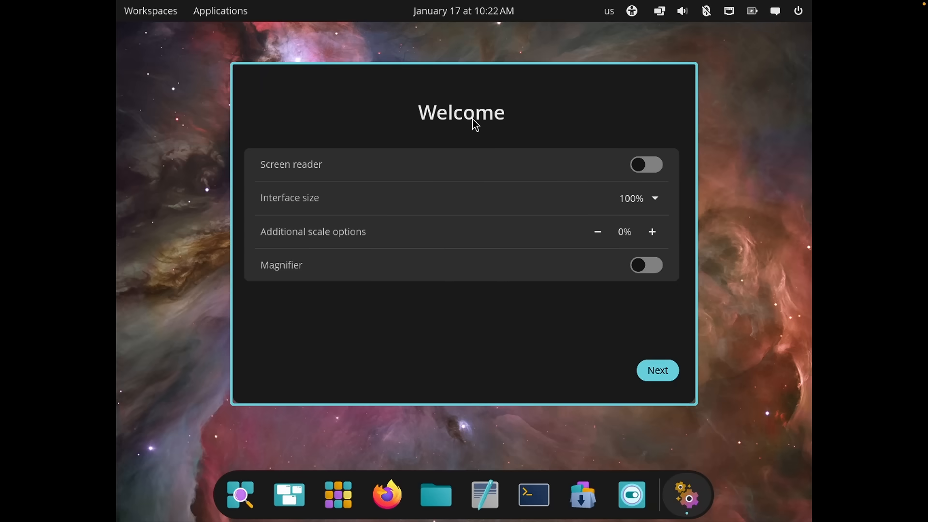
Pass the welcome and network pages, keeping English (US) language and keyboard layout
click(656, 370)
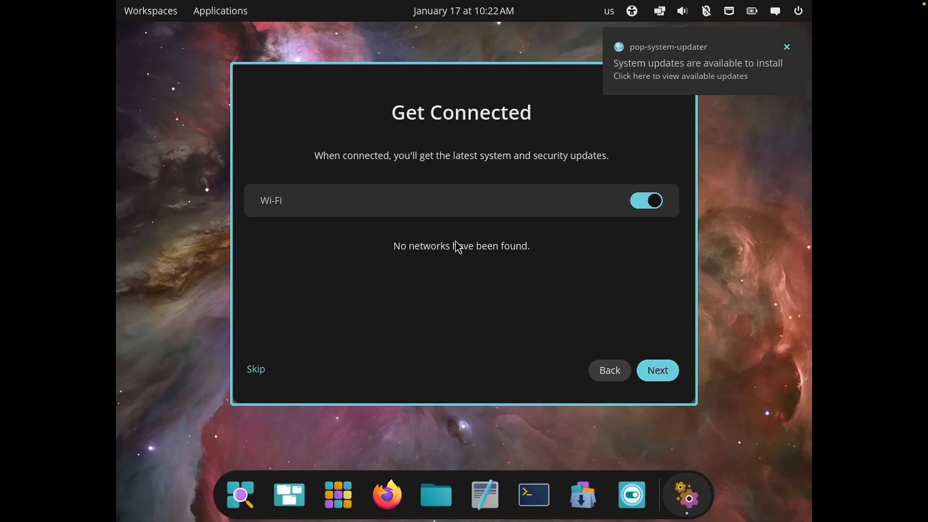
click(786, 46)
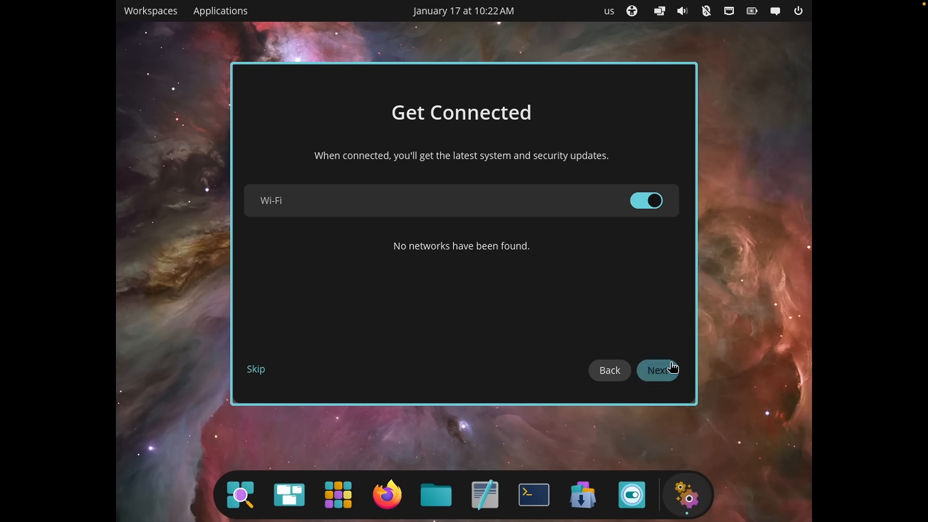
click(672, 370)
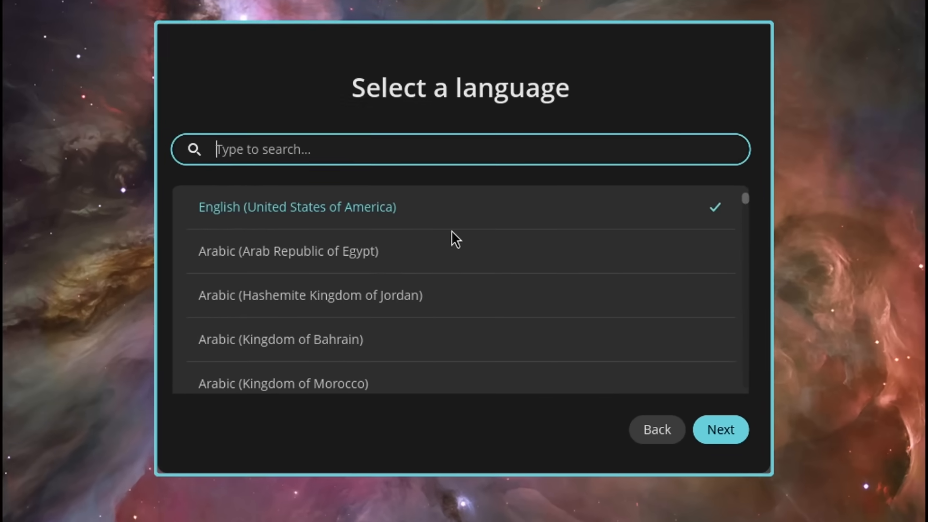
click(723, 430)
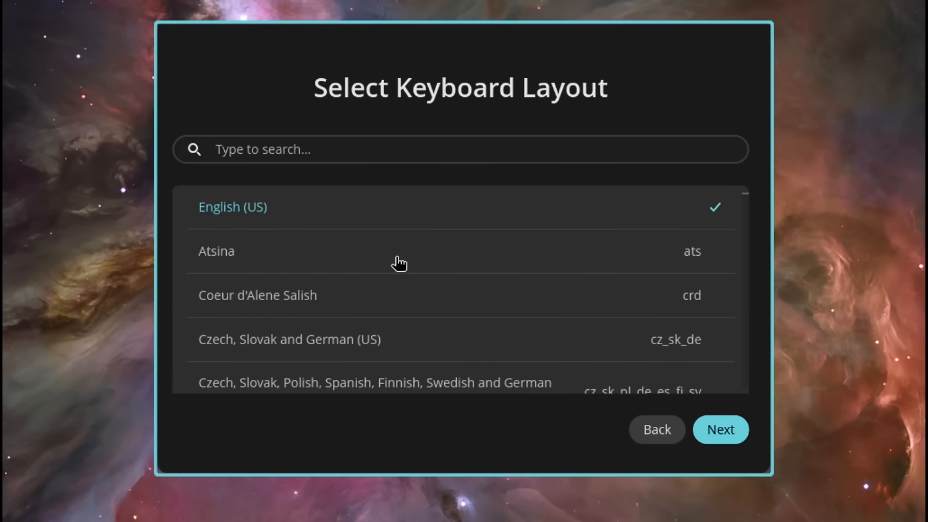
click(728, 430)
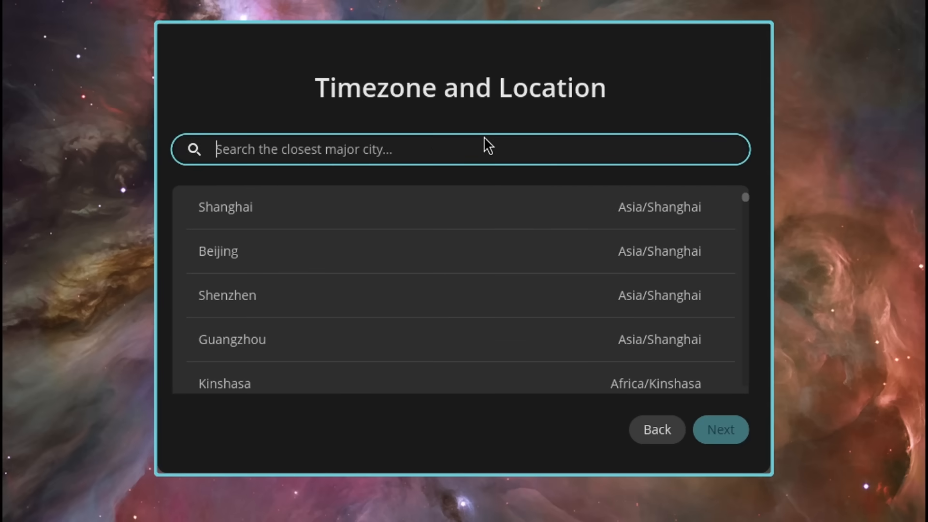
Set the timezone to London and skip the remaining setup
text(london)
click(239, 210)
click(730, 431)
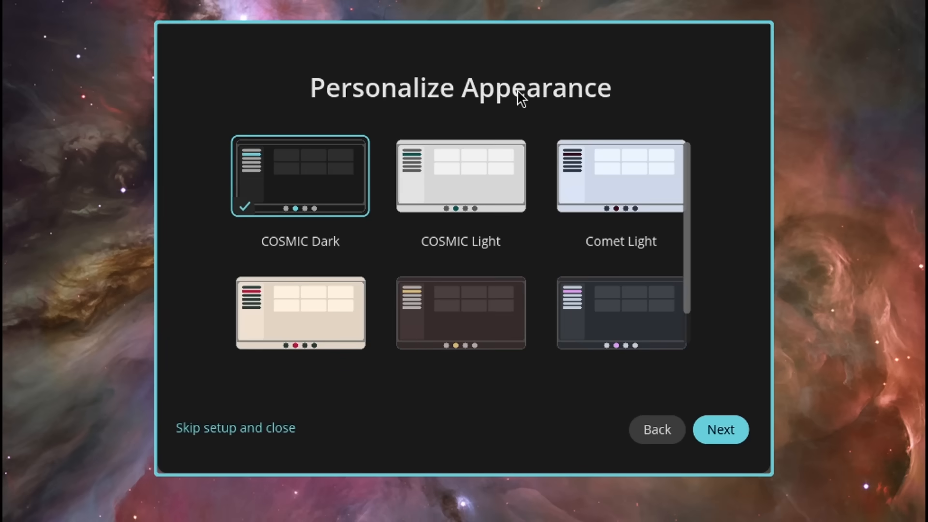
click(280, 430)
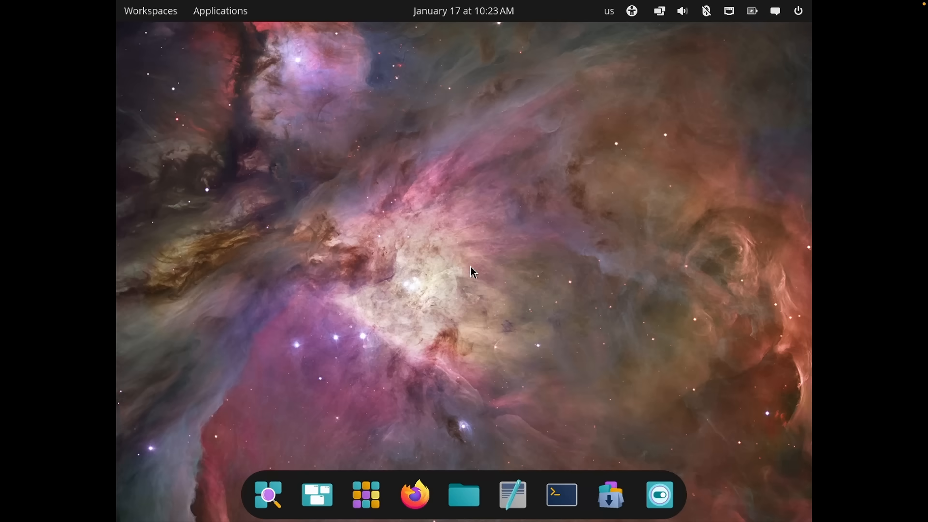
Switch the display from 1024x768 to 1920x1080 via the desktop menu and keep it
right_click(457, 223)
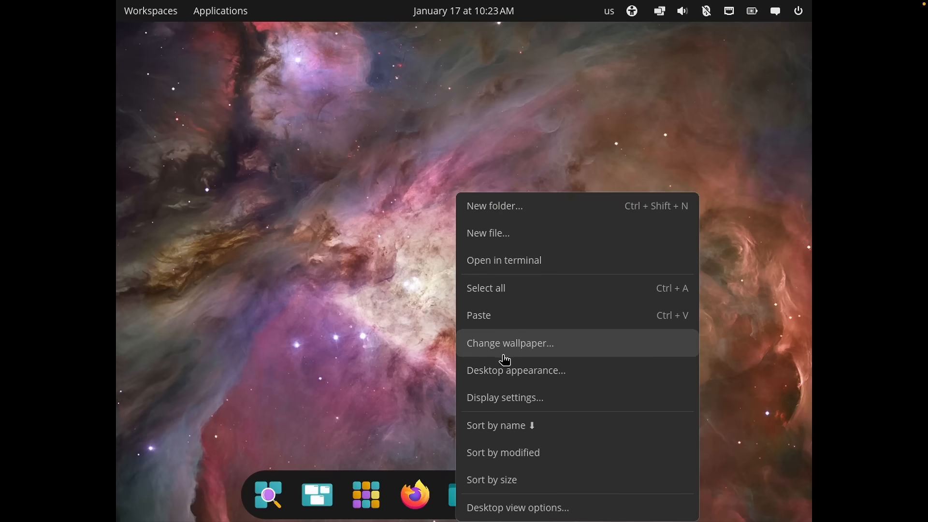
click(522, 409)
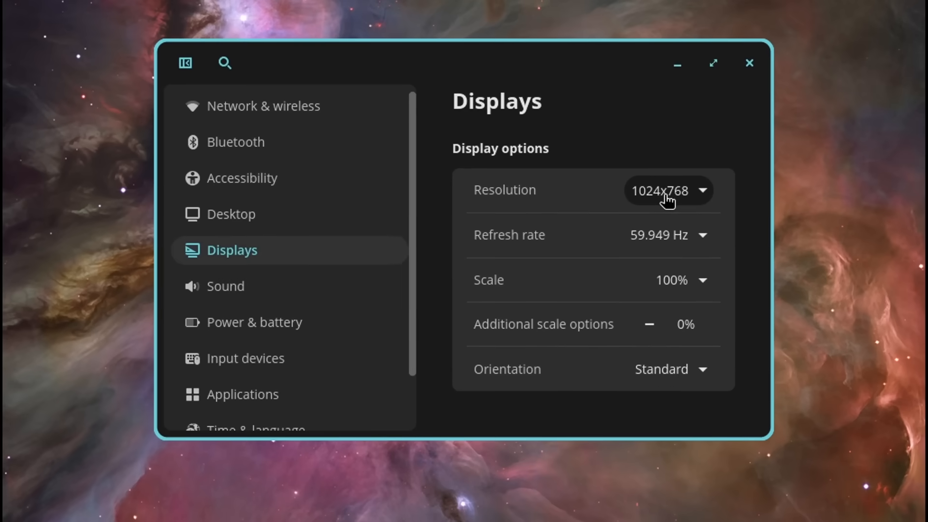
click(667, 194)
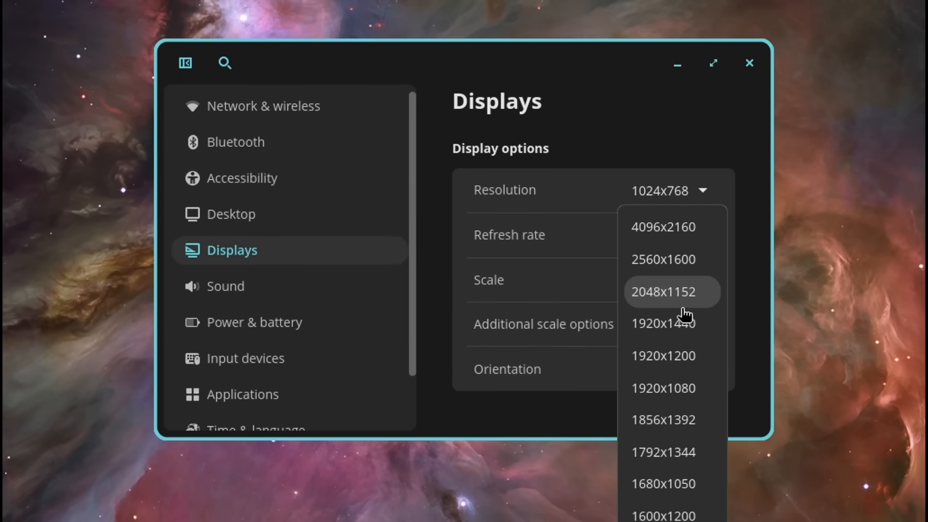
click(684, 389)
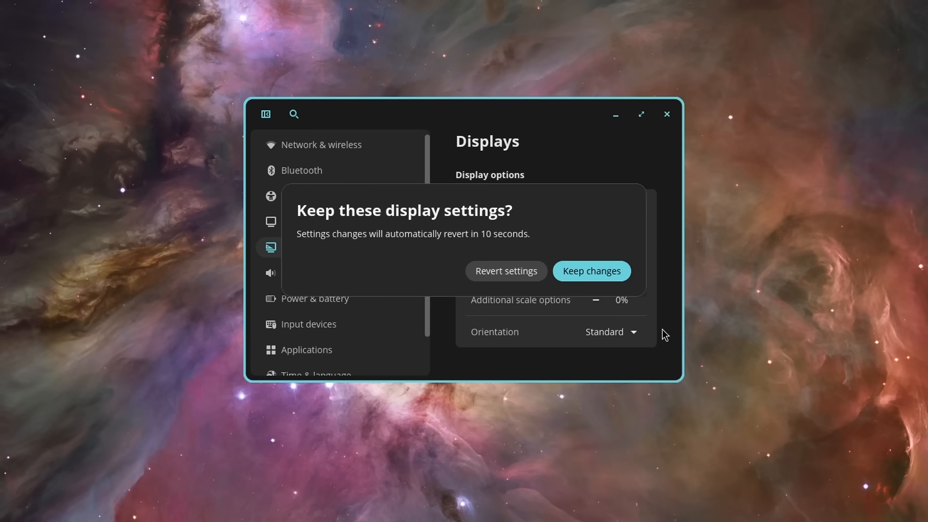
click(521, 272)
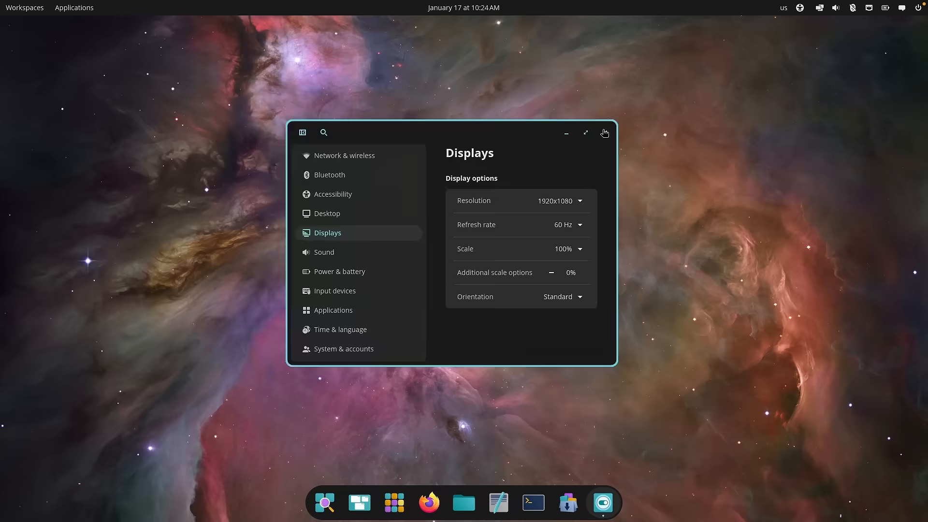
click(607, 133)
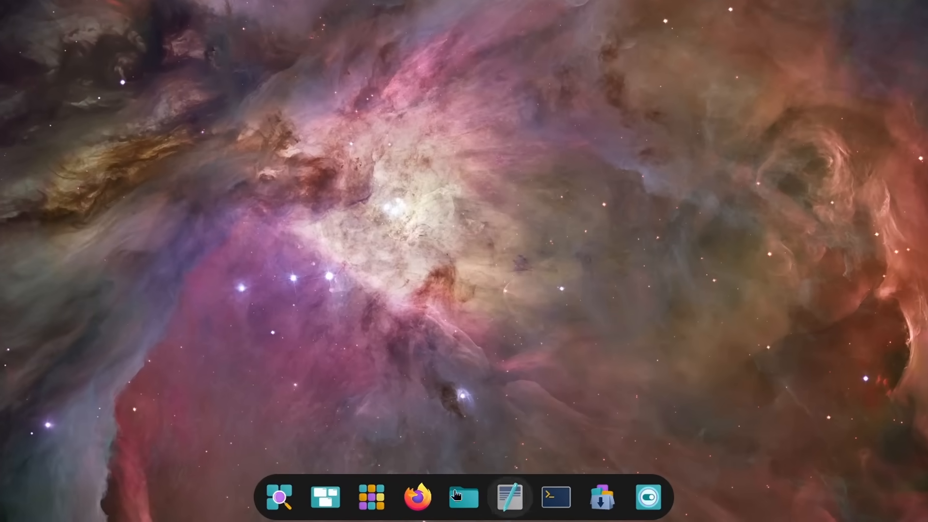
click(280, 497)
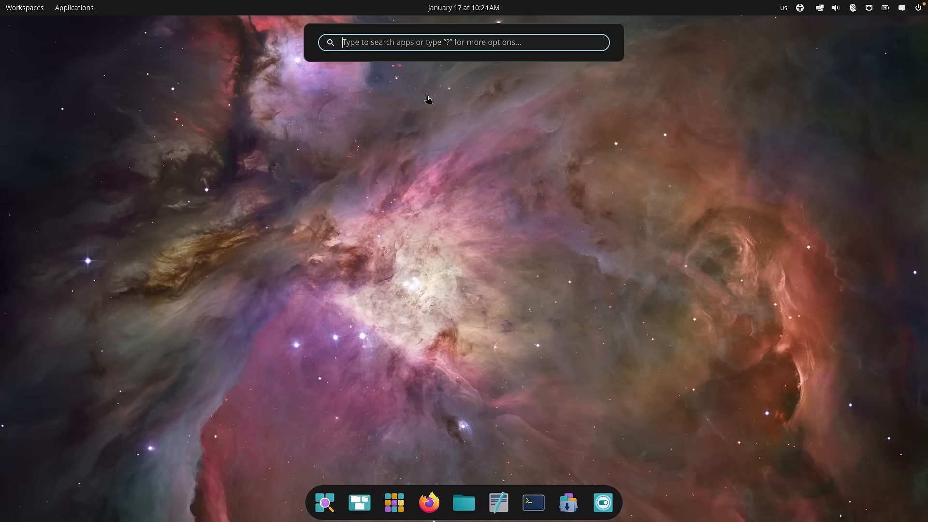
click(366, 500)
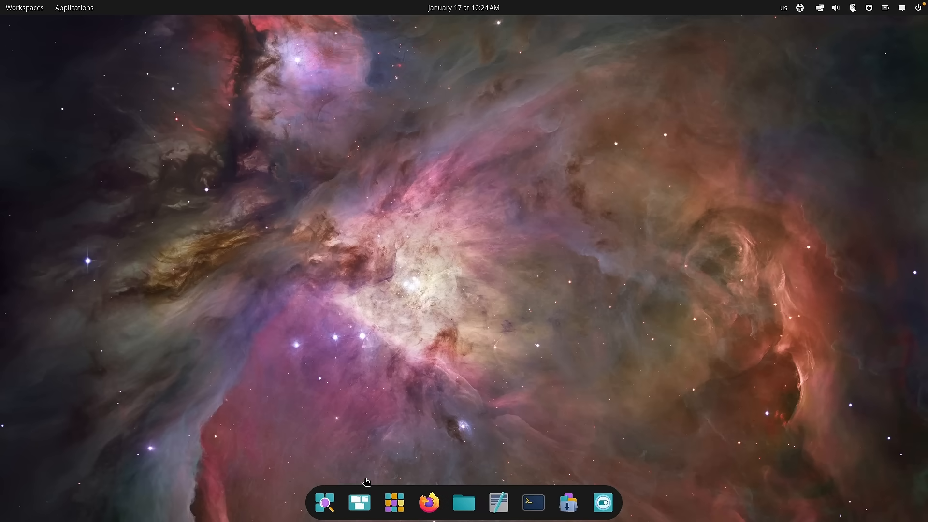
click(392, 493)
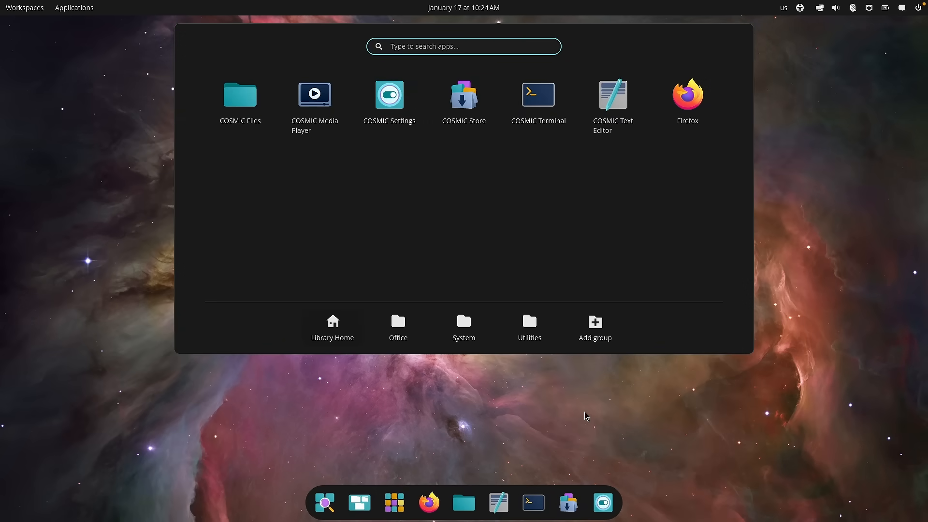
click(615, 428)
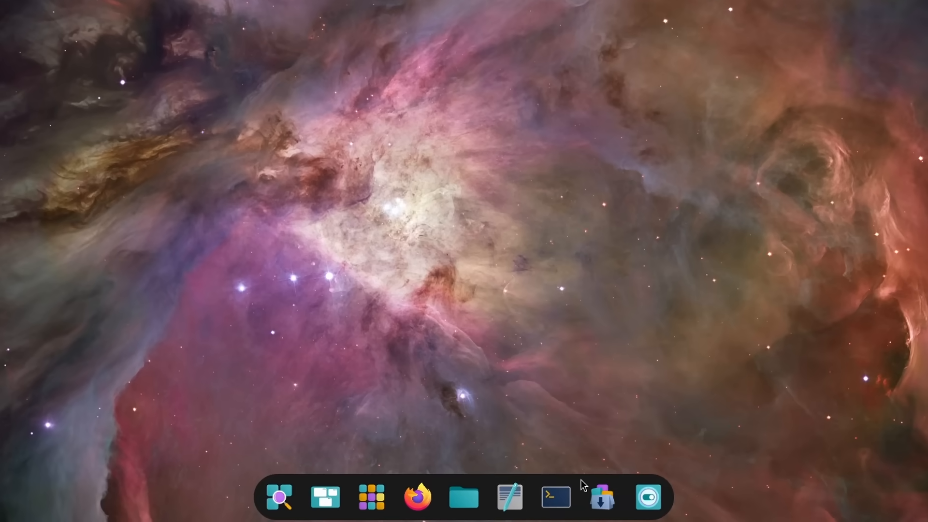
right_click(581, 480)
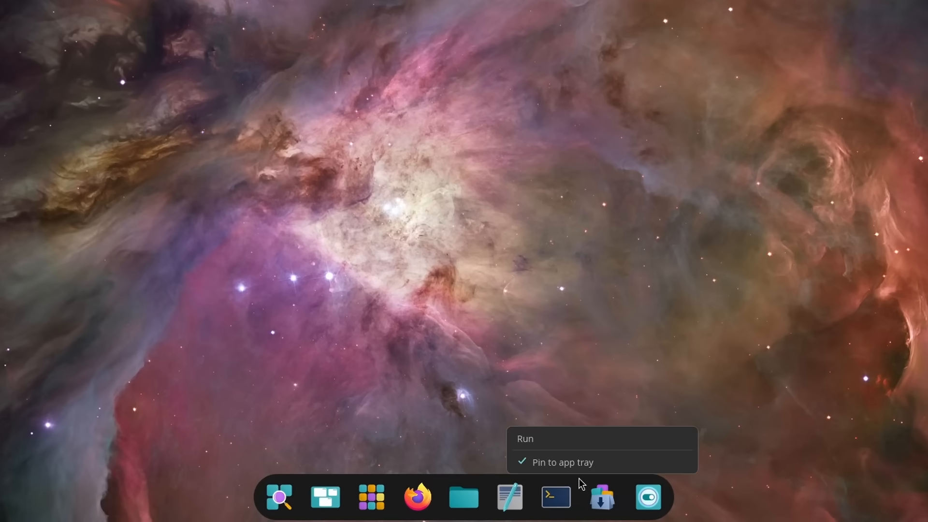
click(512, 397)
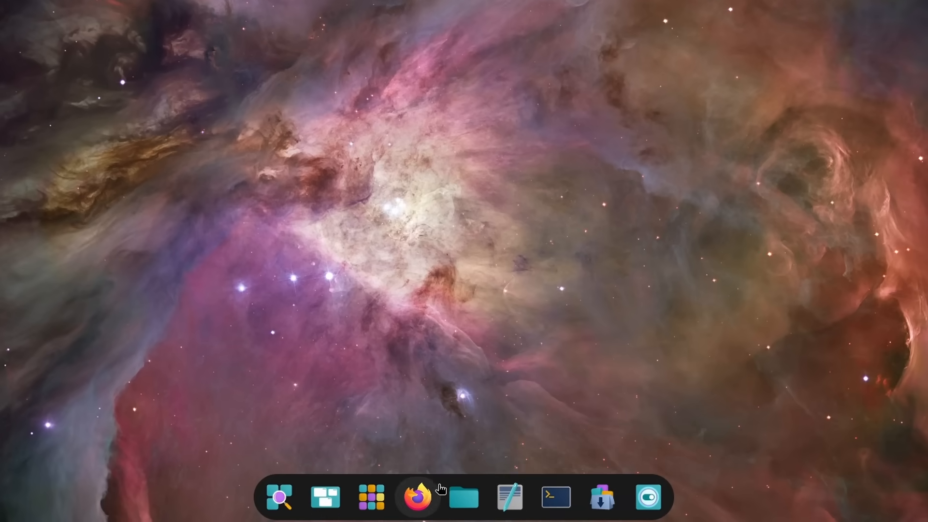
right_click(418, 497)
click(365, 334)
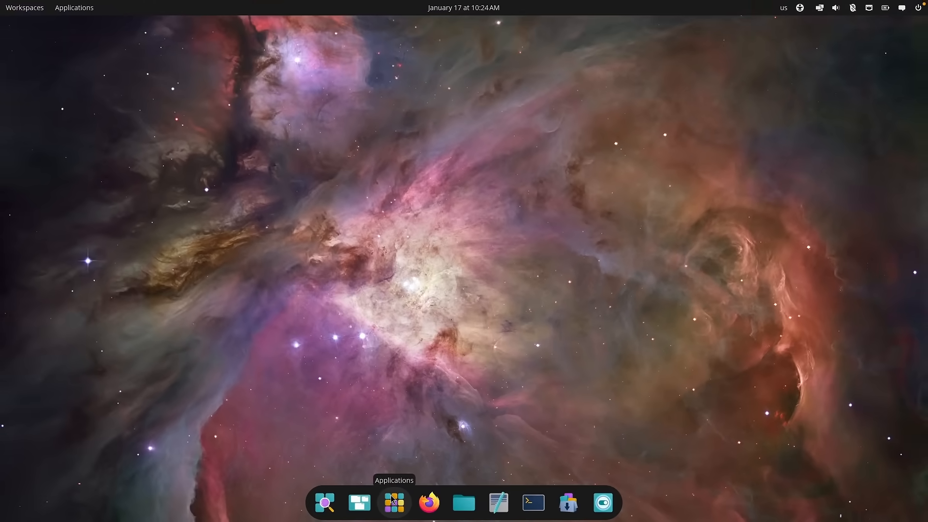
click(381, 499)
click(390, 94)
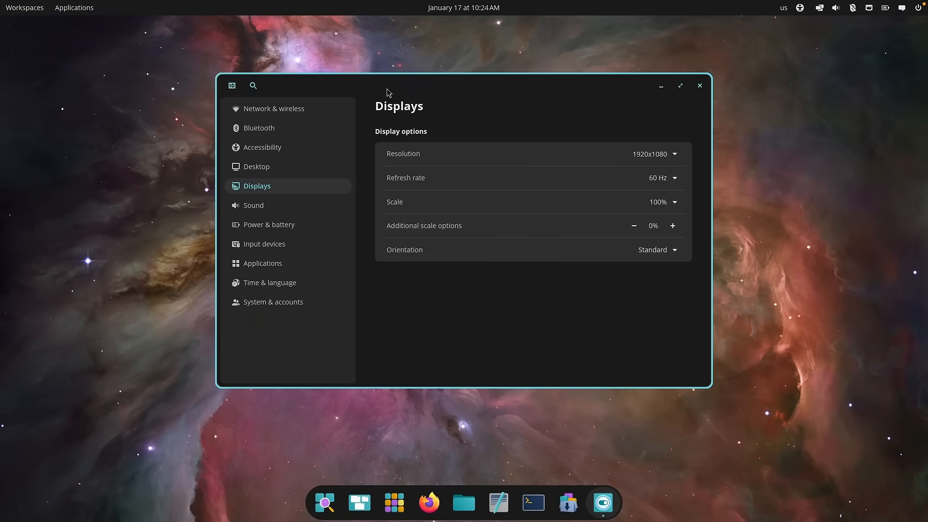
Open the Dock settings, keeping the dock at Bottom on All displays
click(329, 167)
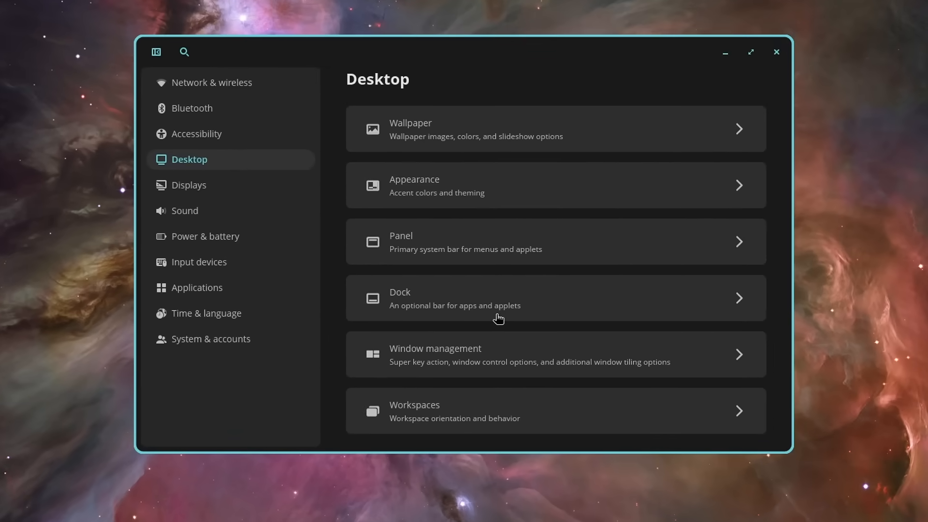
click(556, 306)
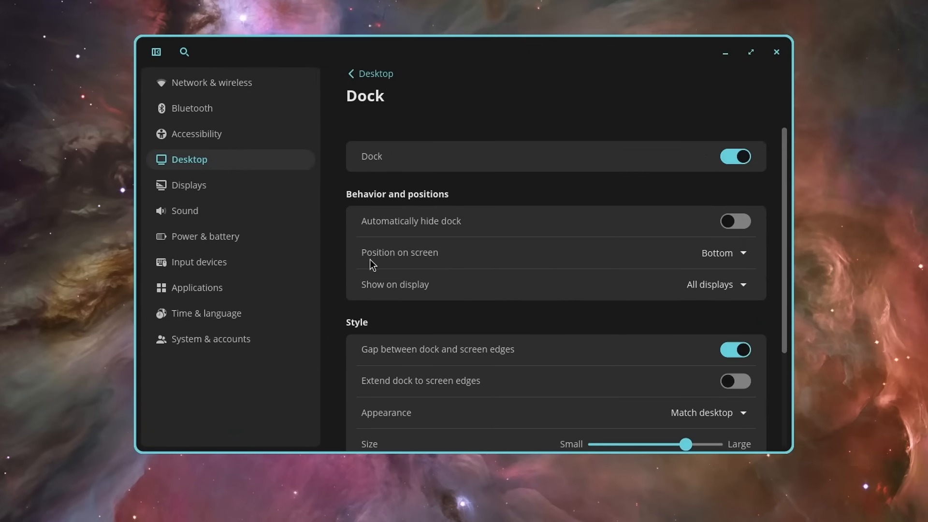
click(717, 259)
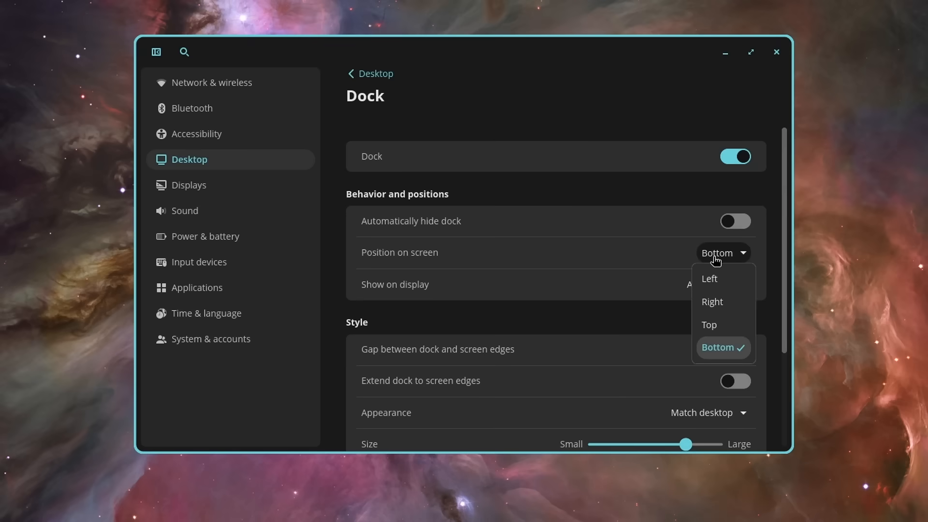
click(720, 353)
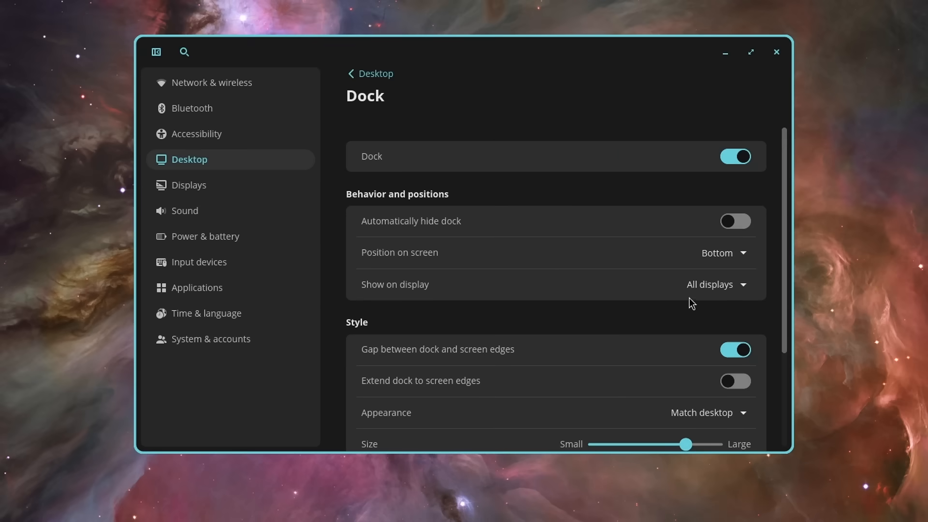
click(701, 289)
click(711, 307)
drag(788, 240, 742, 305)
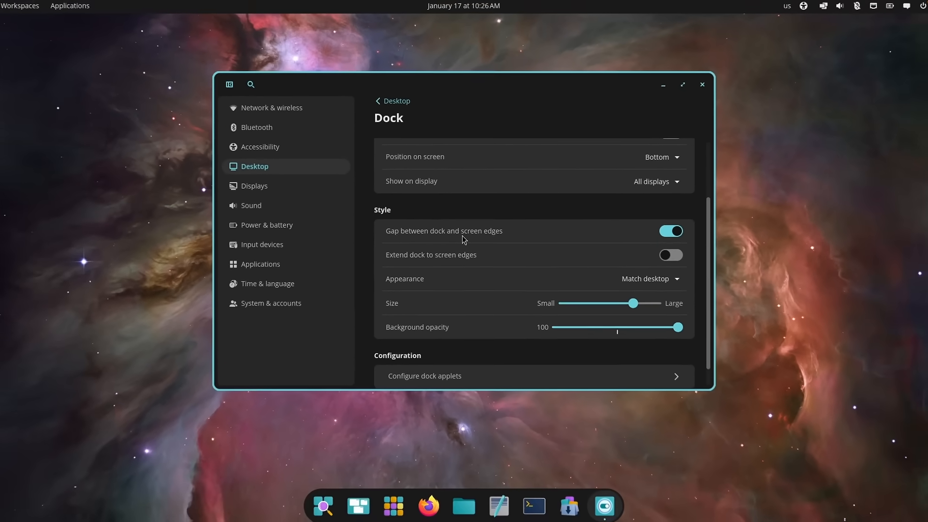
Remove the dock's gap to the screen edges and set its size to medium
click(667, 232)
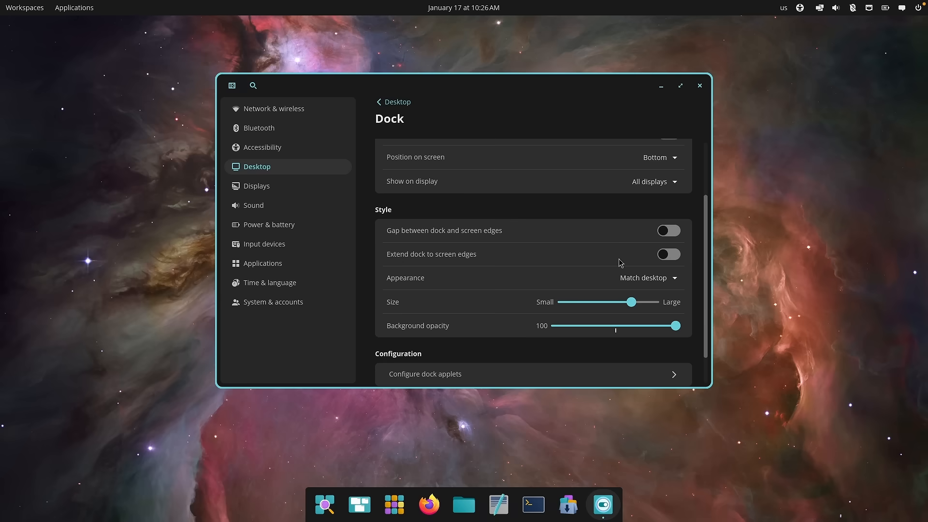
click(663, 257)
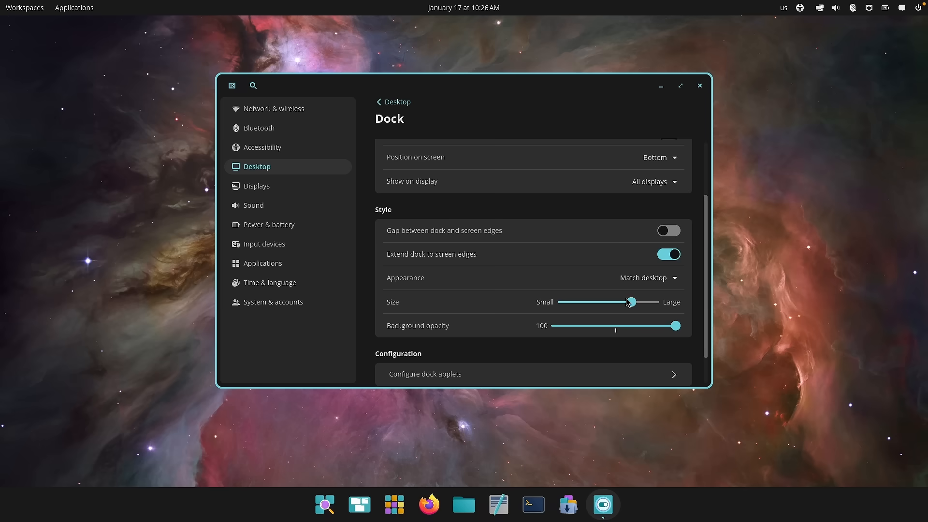
drag(628, 303, 561, 304)
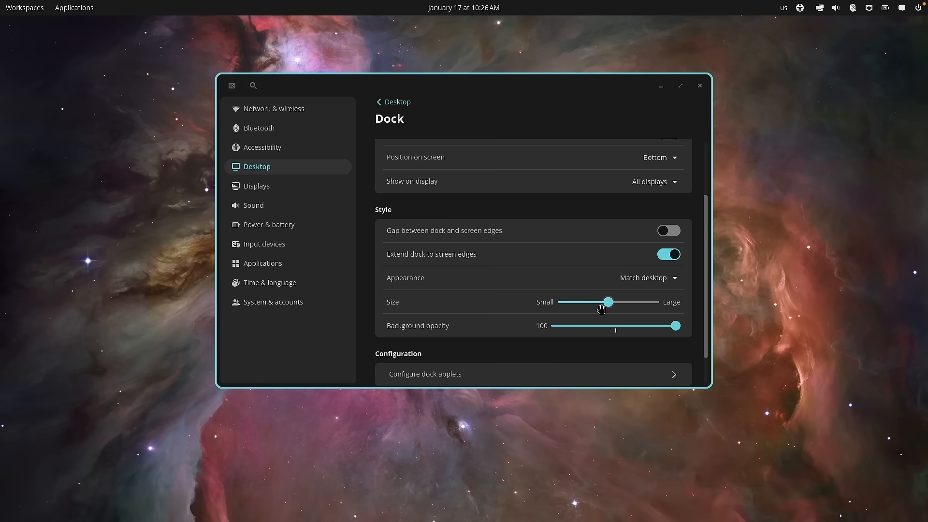
drag(610, 304, 677, 306)
click(608, 303)
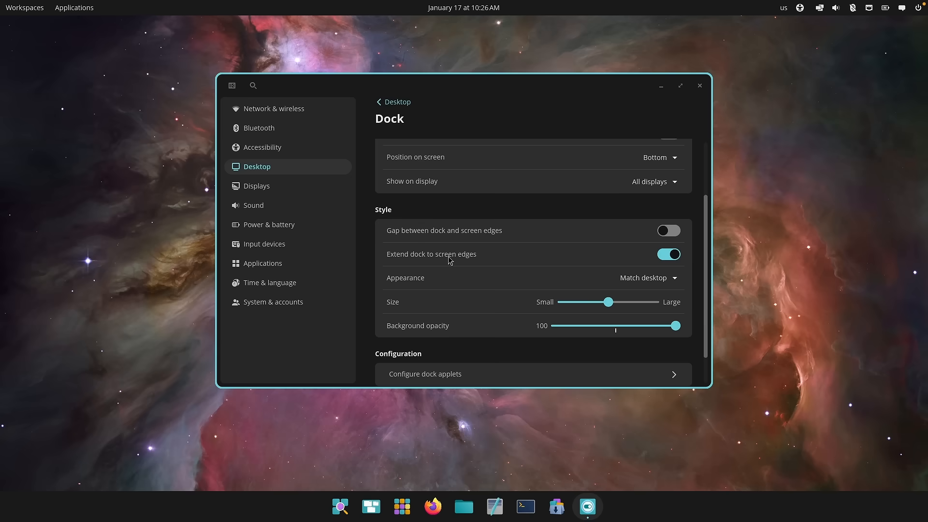
click(669, 254)
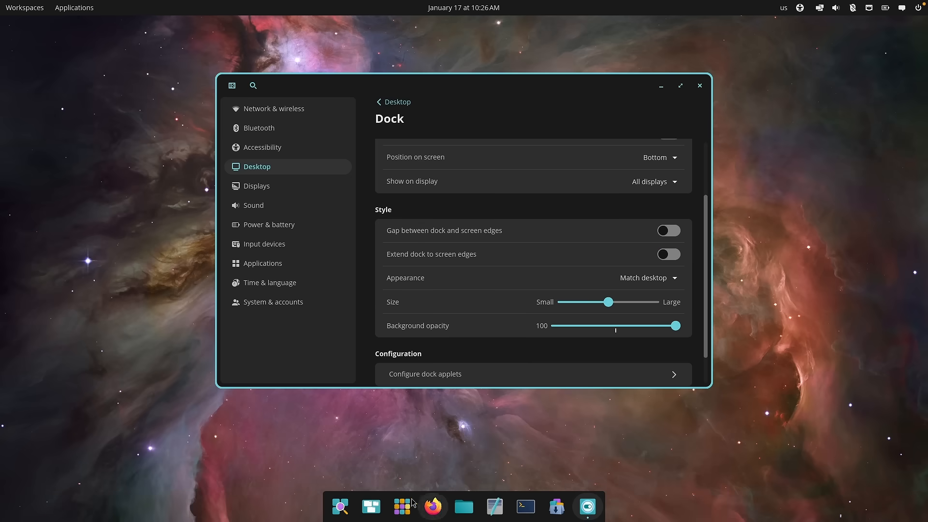
Set the dock background opacity to 50
drag(676, 326, 632, 309)
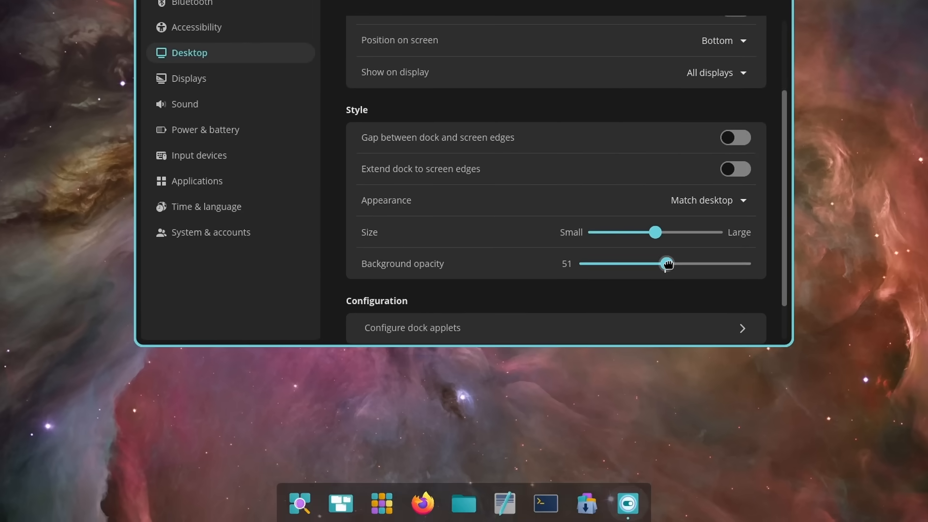
drag(669, 264, 665, 264)
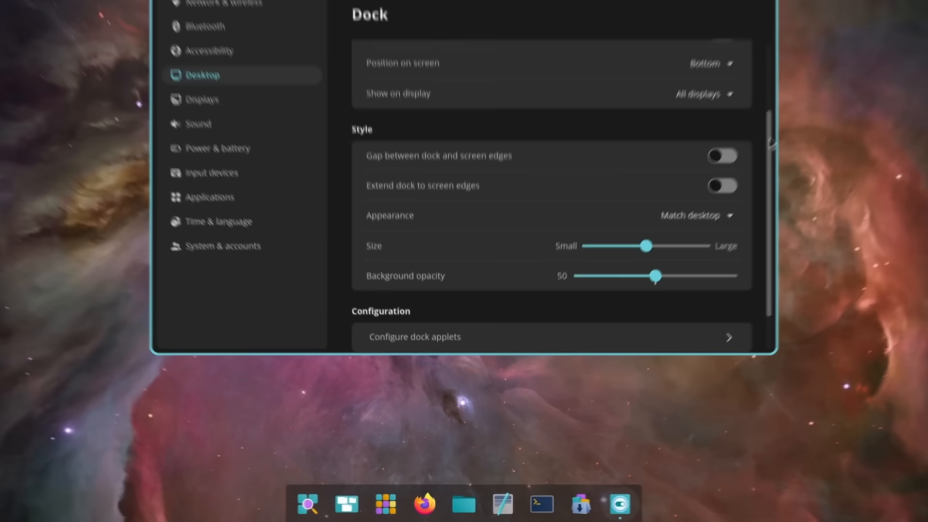
drag(784, 122, 780, 189)
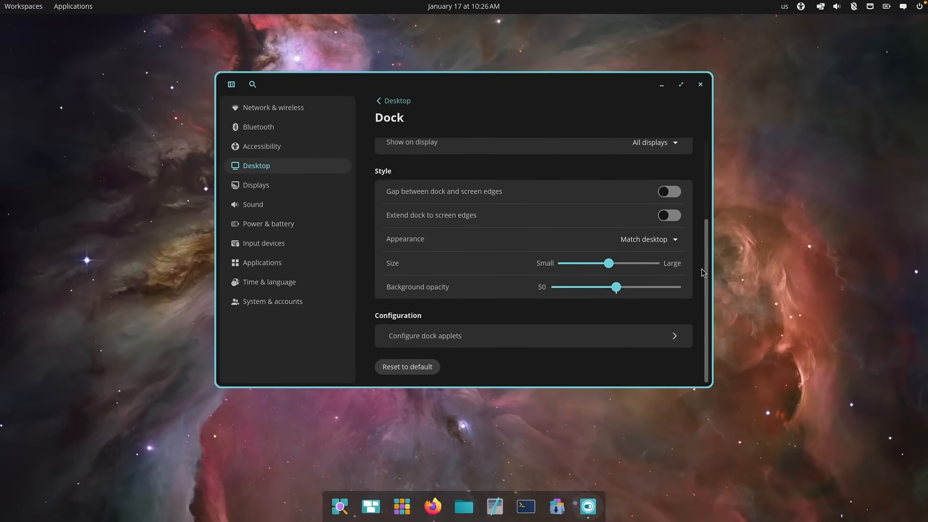
click(455, 342)
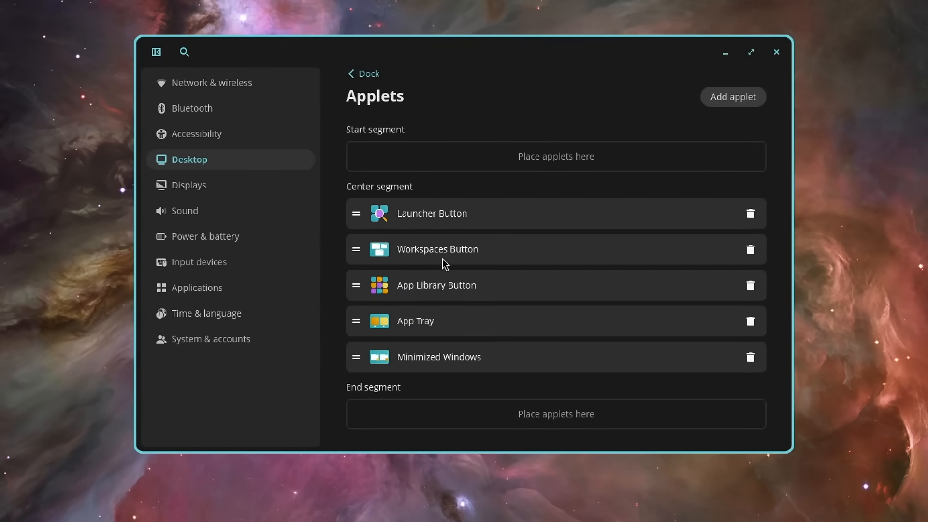
Reorder the dock applets and add the User Session applet
drag(359, 360, 368, 321)
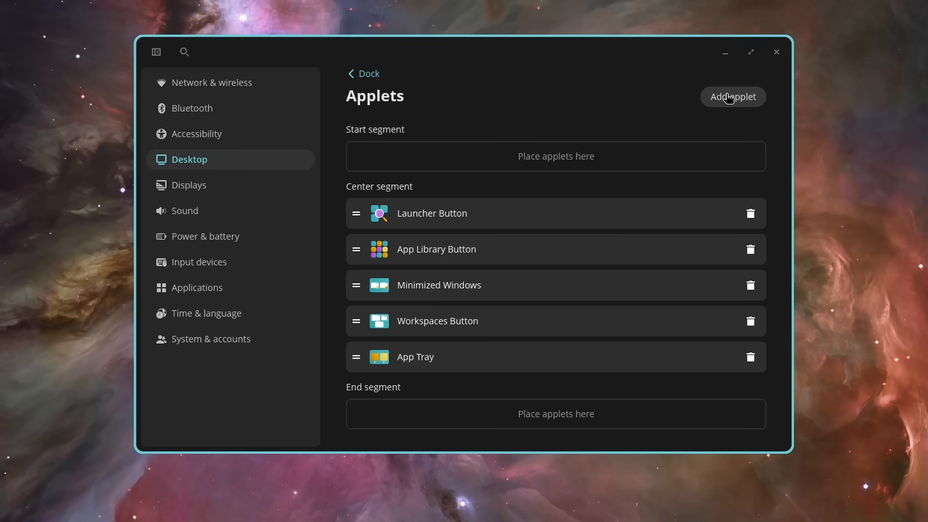
click(730, 98)
scroll(656, 339, down, 3)
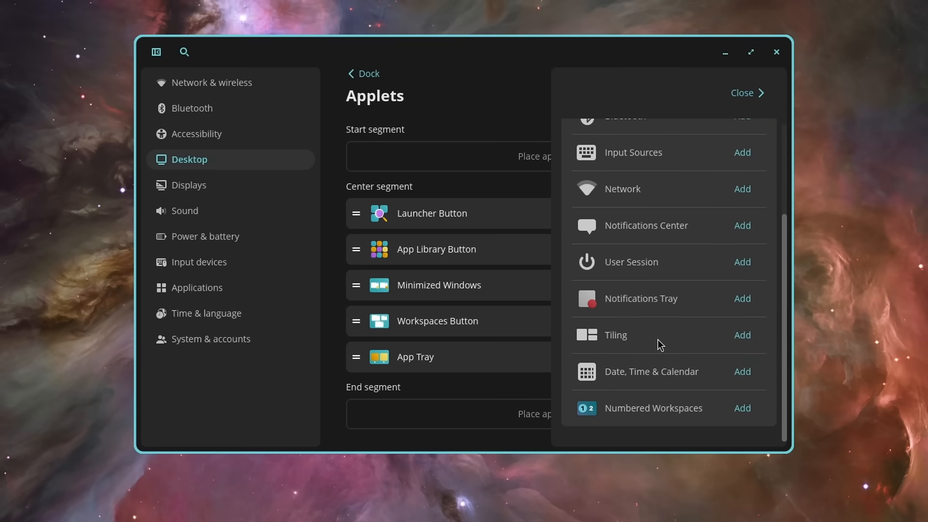
click(743, 262)
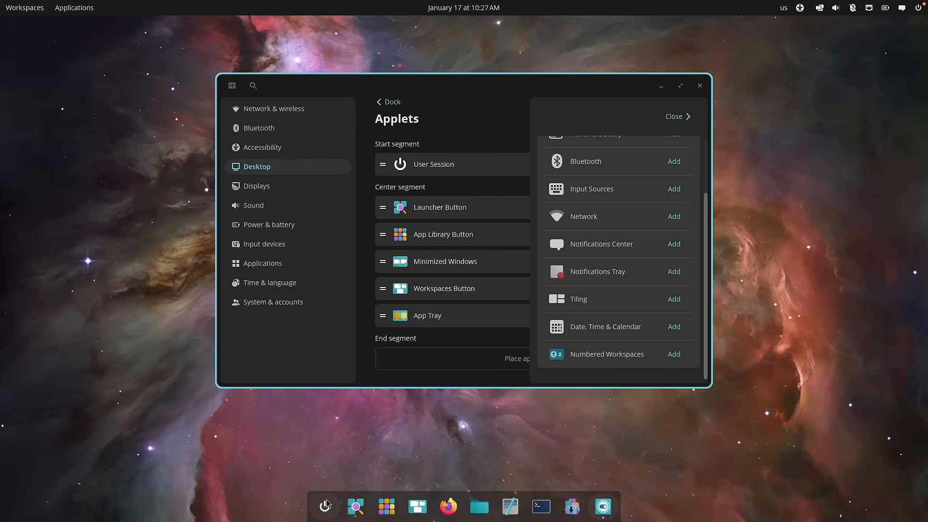
click(679, 116)
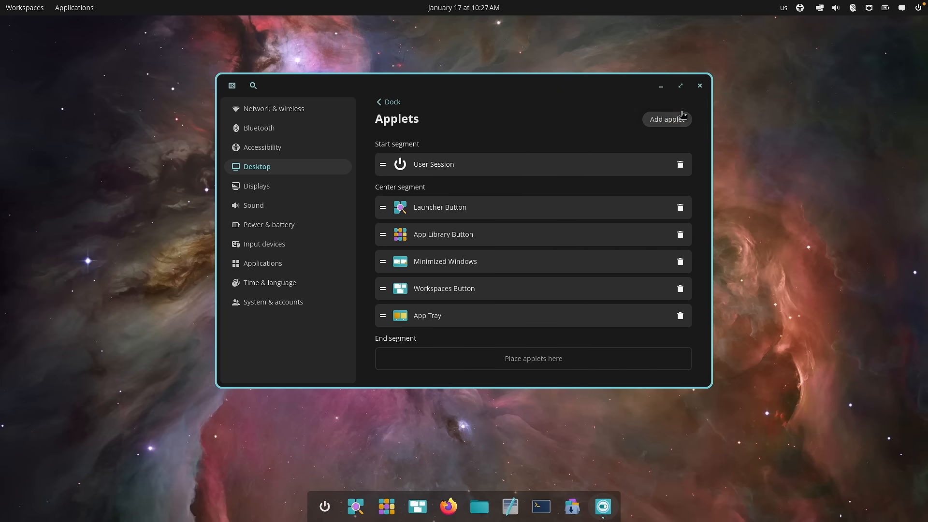
Check the new User Session popup on the dock, then return to the Desktop settings
click(329, 509)
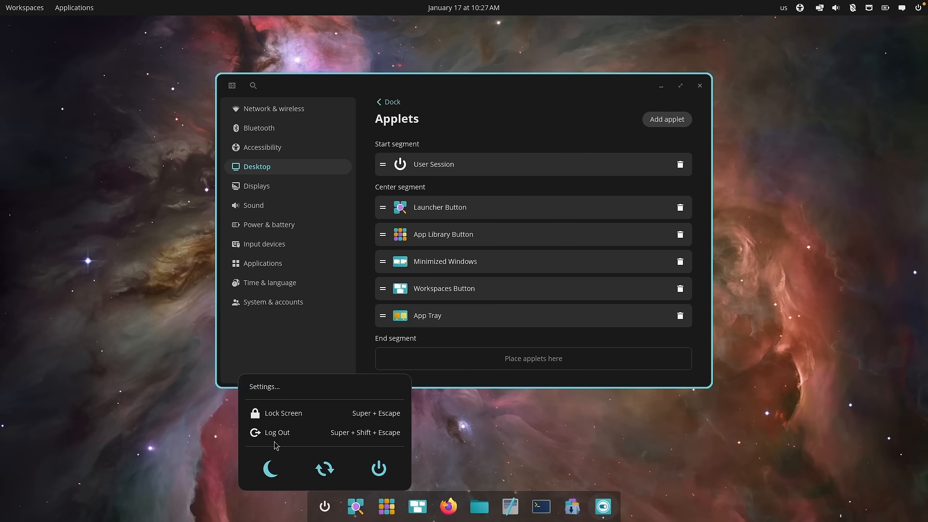
click(326, 512)
click(391, 103)
click(248, 167)
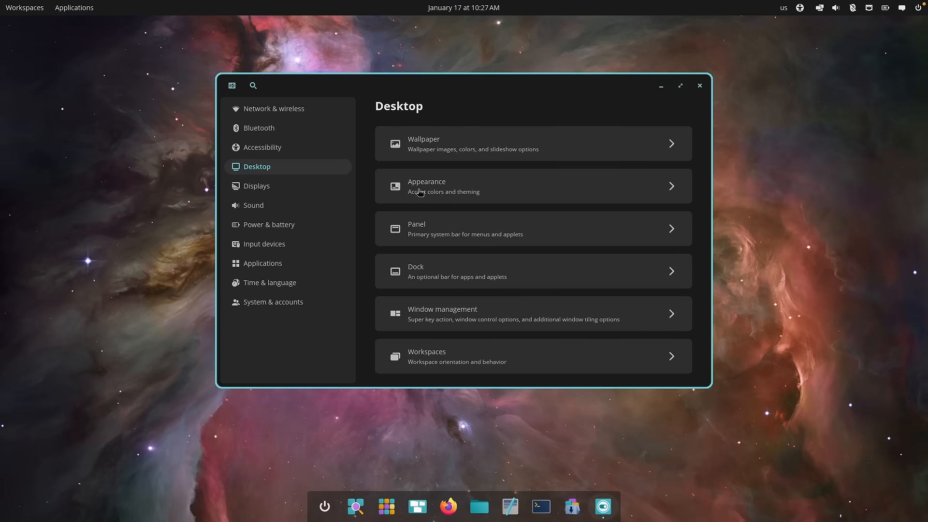
Set the teal swirl wallpaper, after briefly trying the Earth photo, and return to Desktop
click(442, 148)
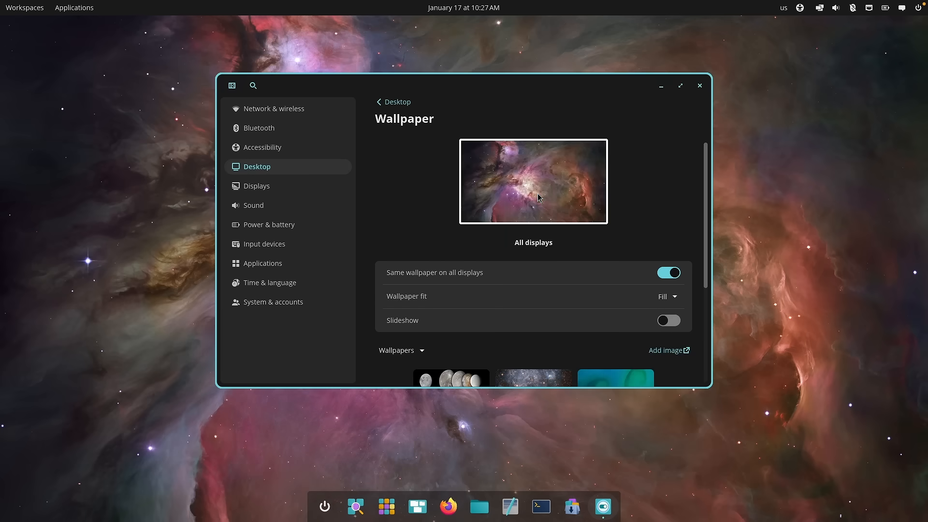
scroll(516, 184, down, 3)
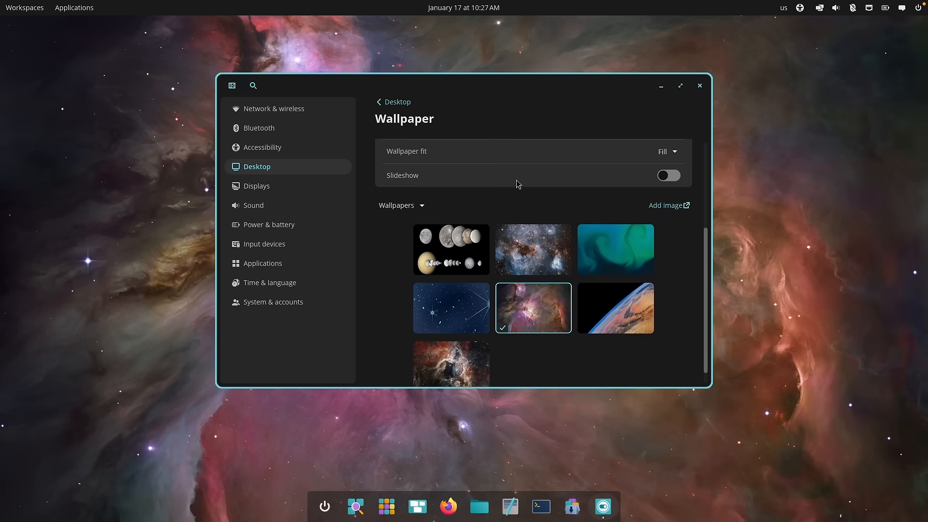
scroll(536, 264, down, 1)
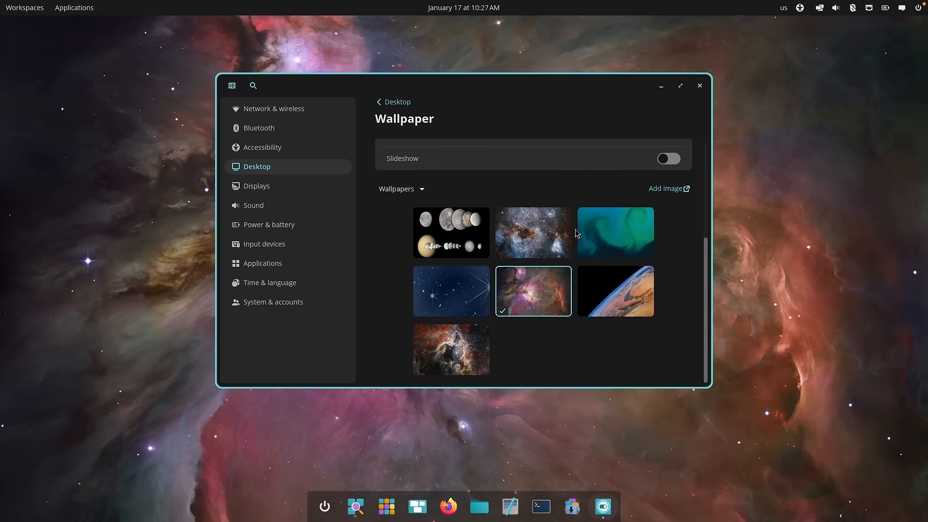
click(616, 240)
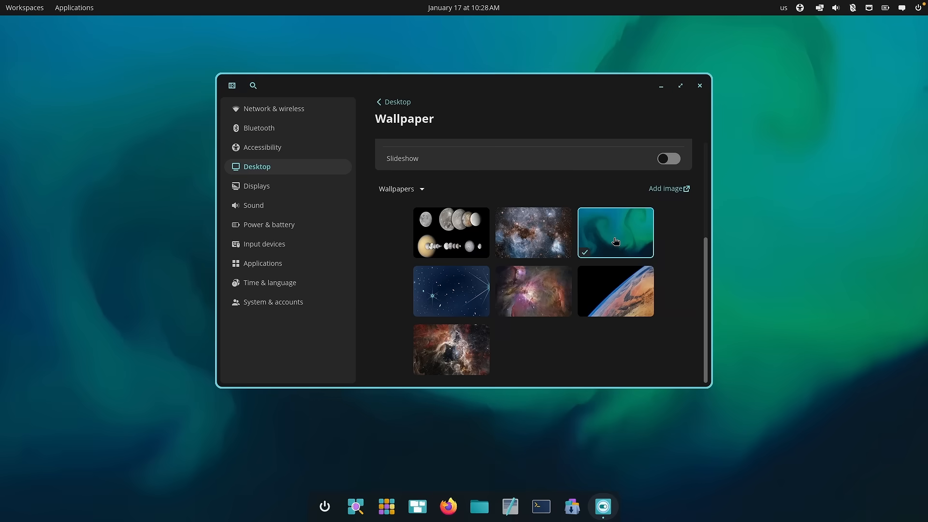
click(643, 292)
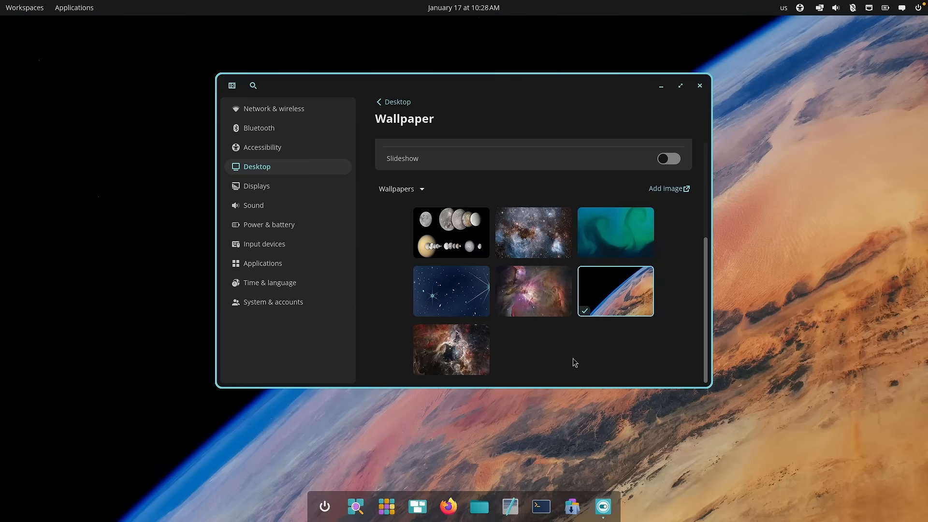
drag(616, 104, 647, 110)
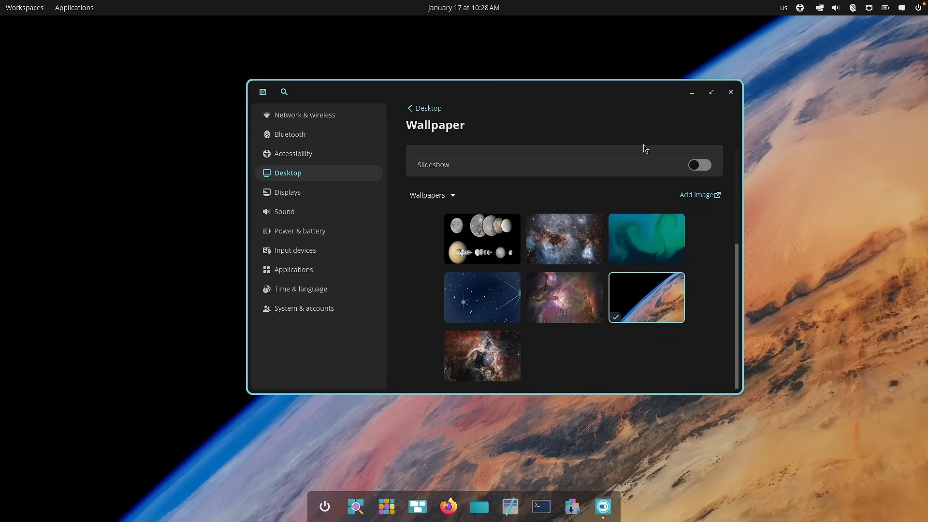
click(652, 238)
scroll(527, 242, up, 3)
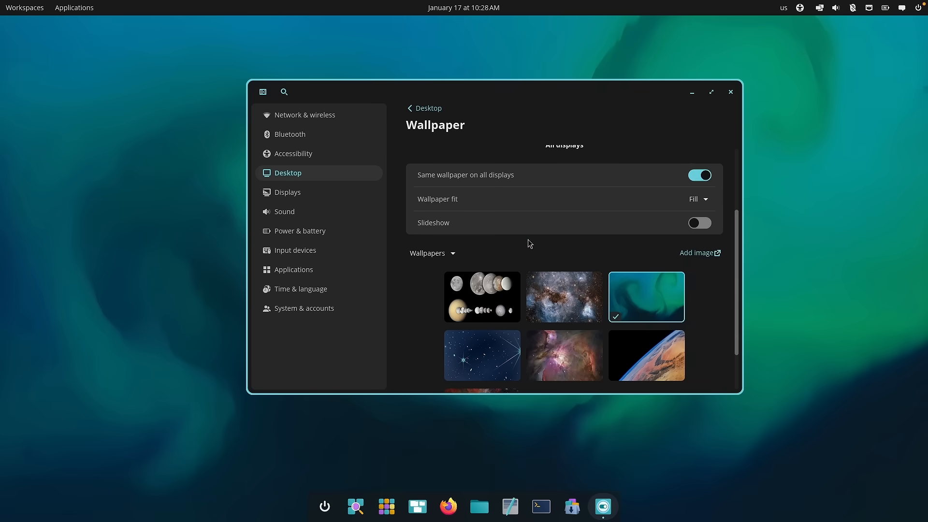
click(339, 174)
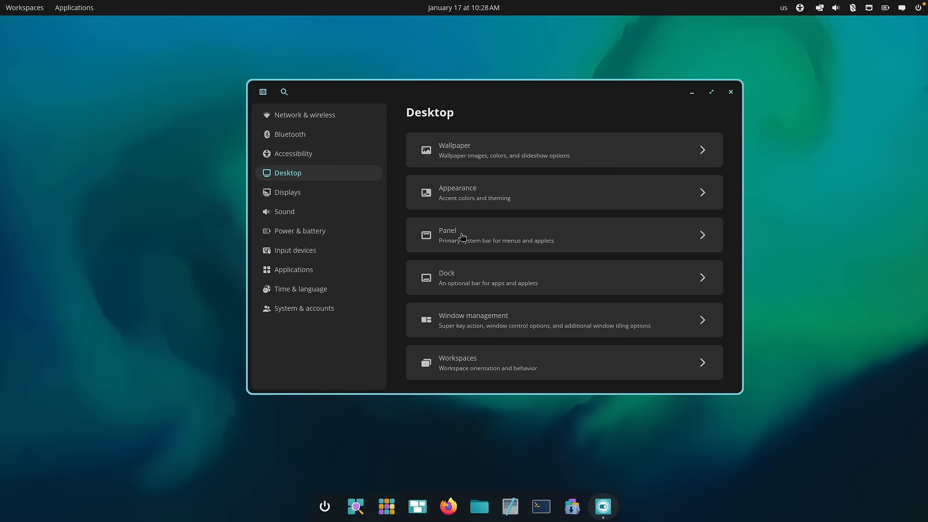
Keep the panel at Top after trying Left, and enable its gap to the screen edges
click(577, 234)
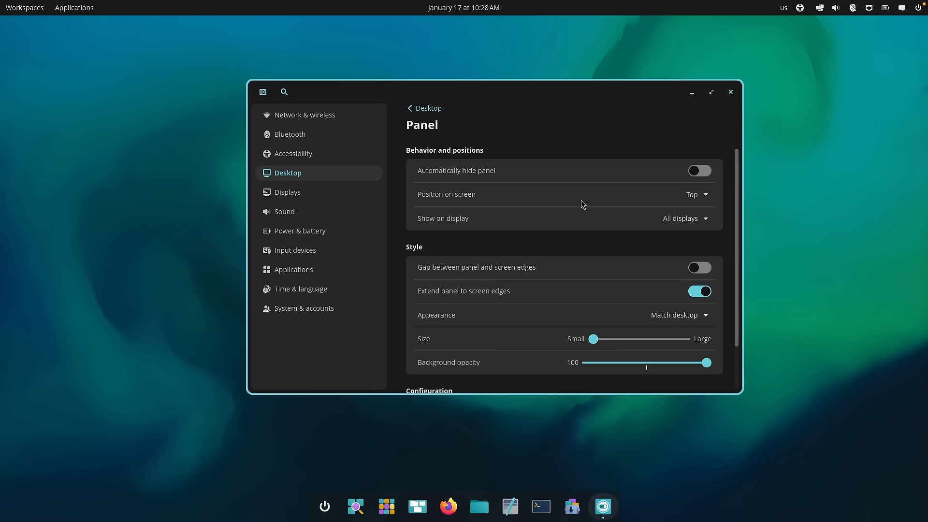
click(696, 194)
click(700, 214)
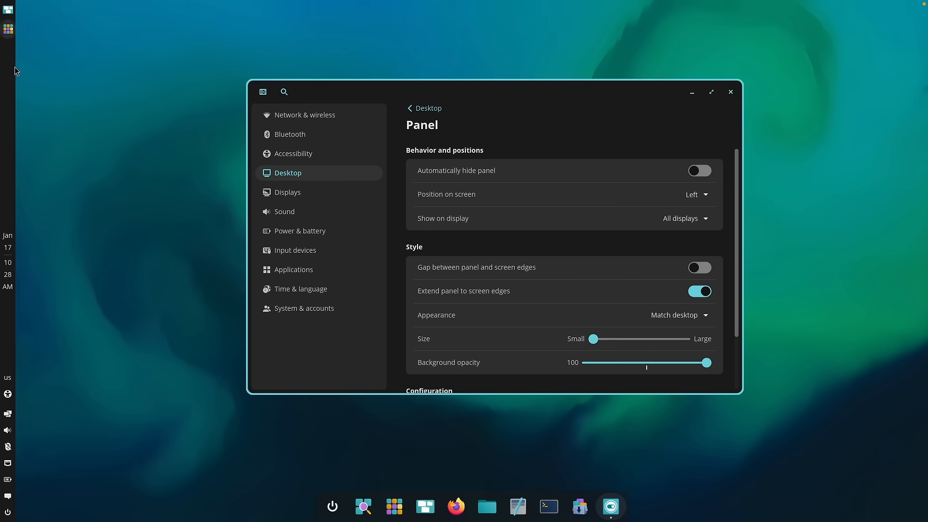
click(696, 194)
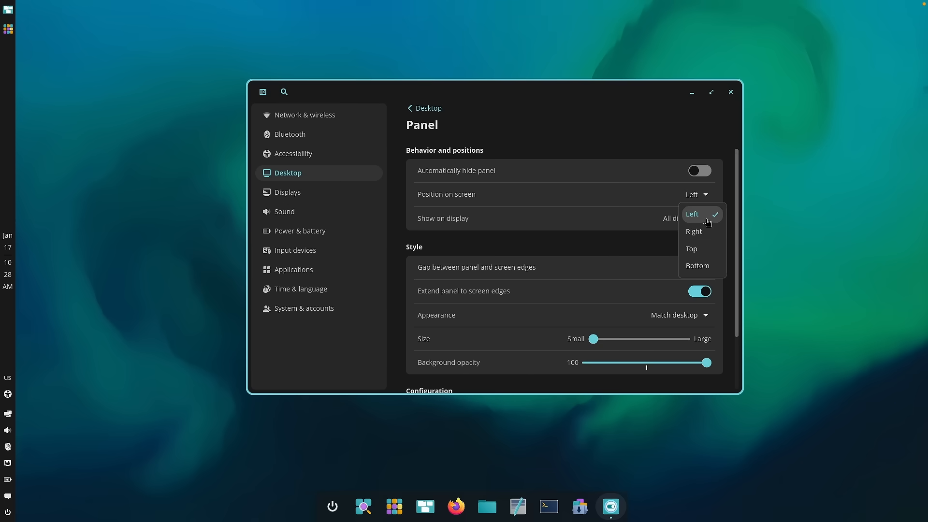
click(704, 250)
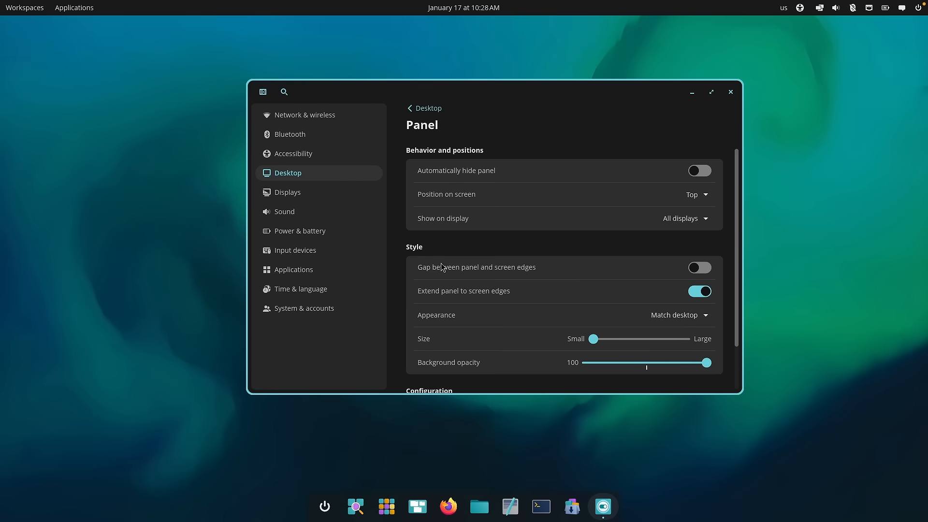
click(700, 267)
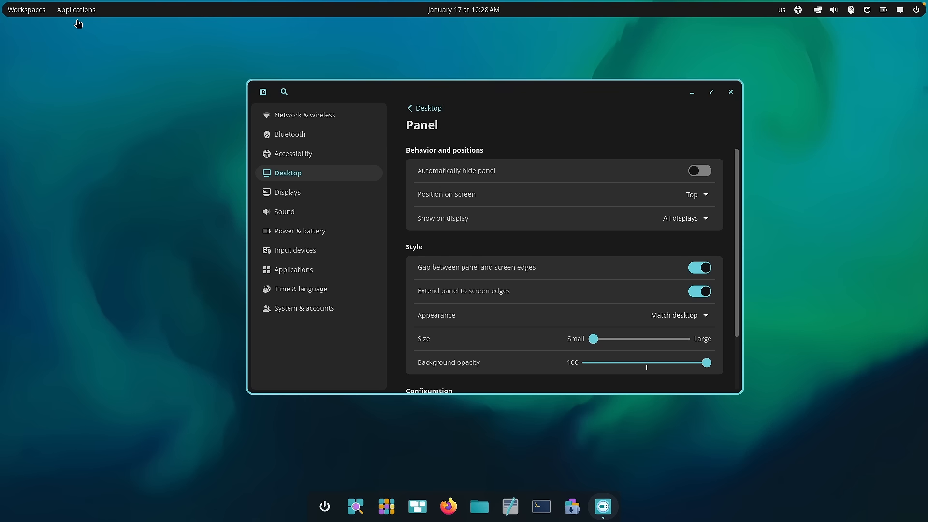
scroll(737, 251, down, 2)
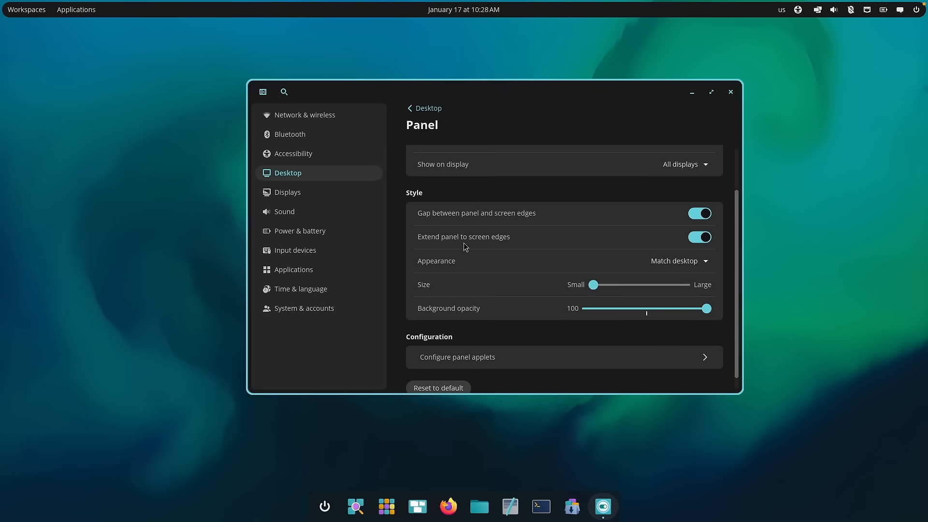
click(695, 240)
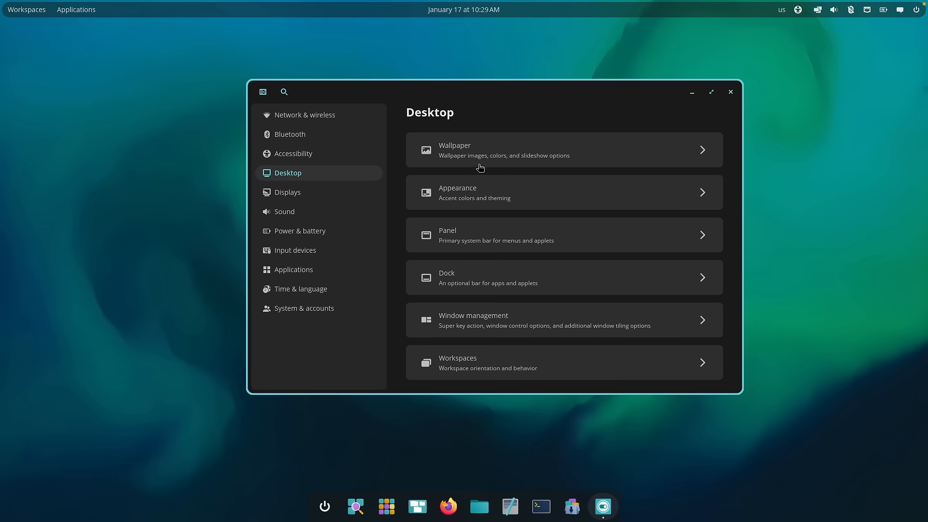
Set the Appearance interface style to Slightly round after briefly trying Square
click(472, 194)
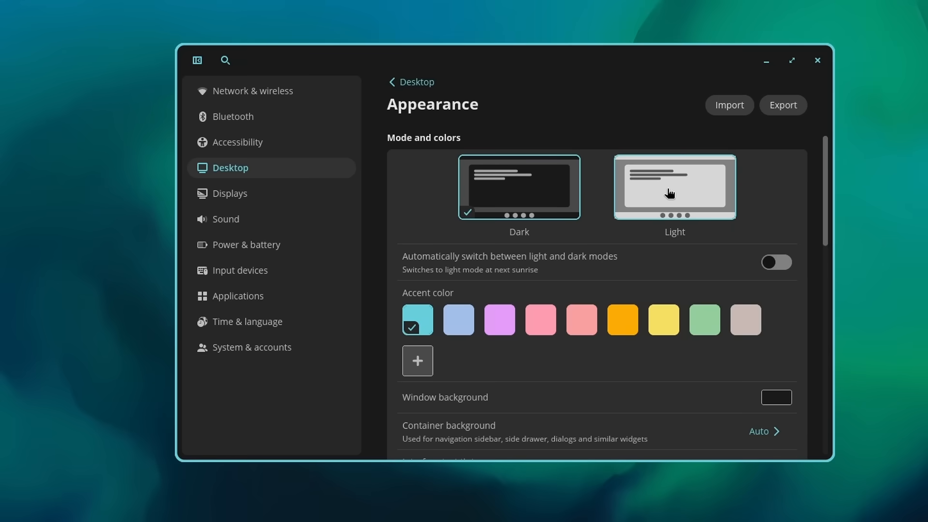
drag(823, 164, 815, 325)
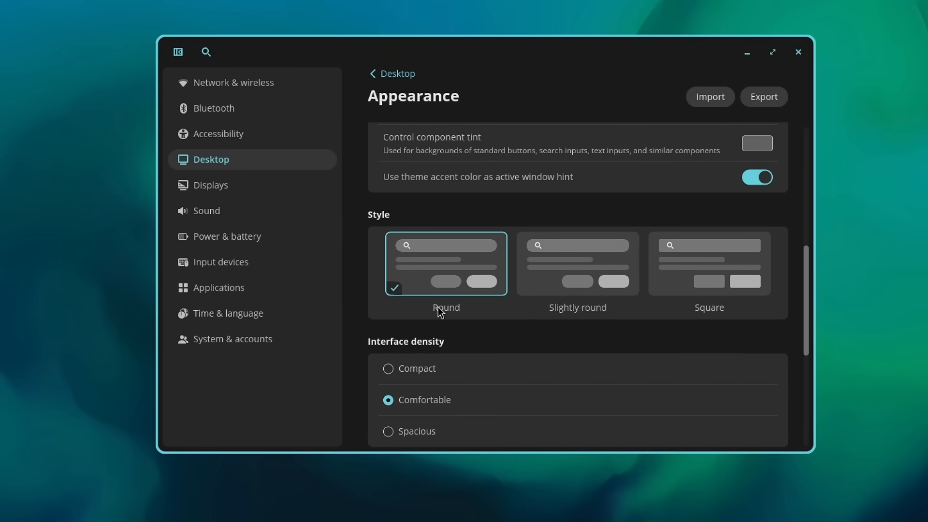
click(590, 261)
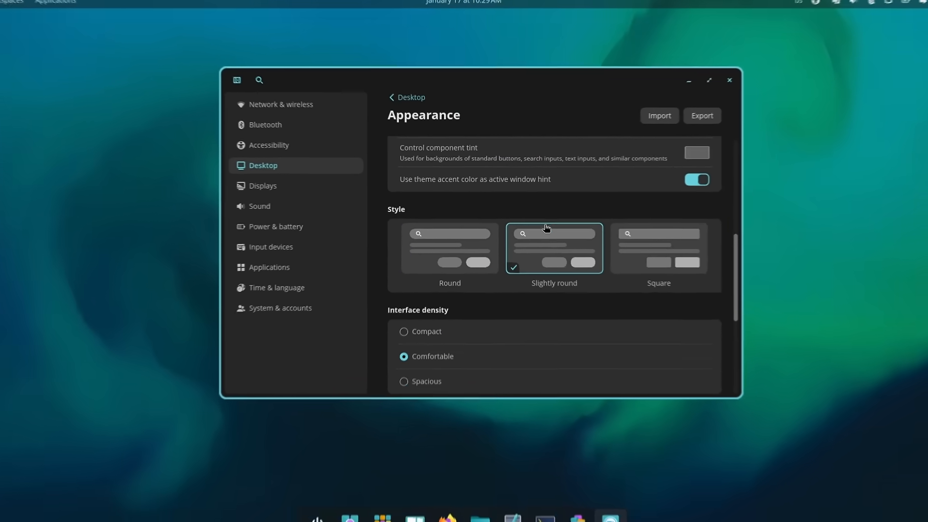
click(647, 250)
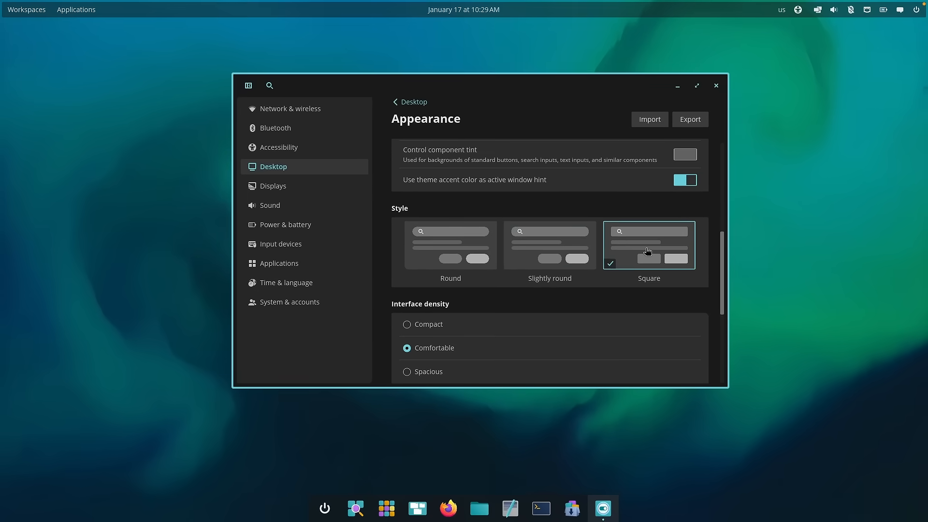
click(570, 248)
scroll(451, 261, down, 3)
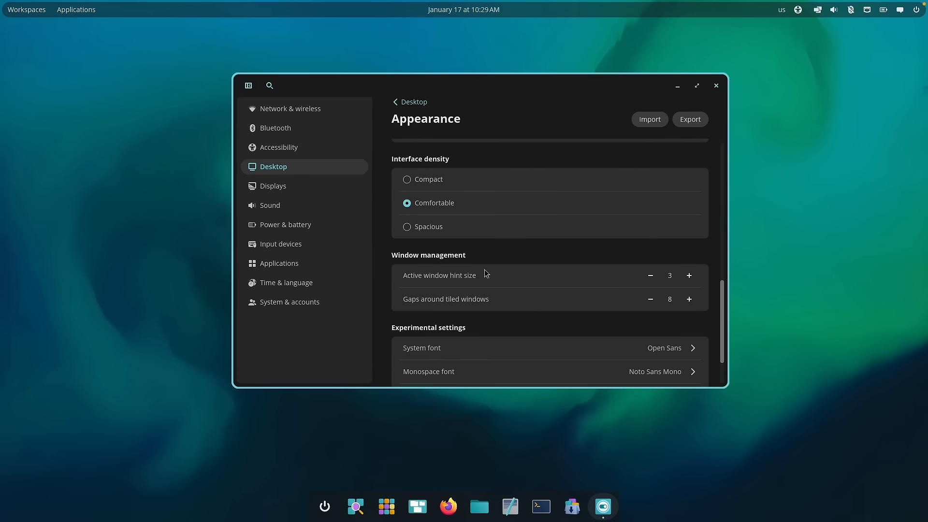
scroll(485, 274, down, 2)
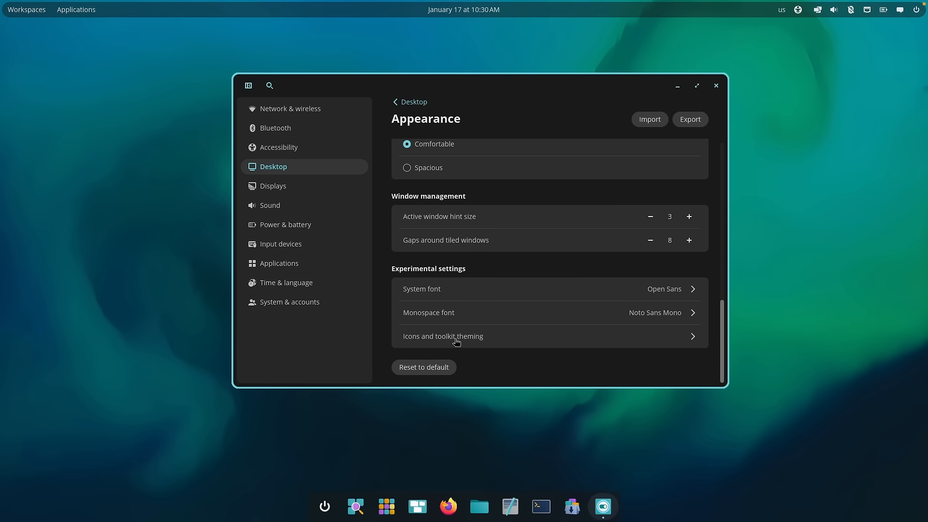
Pick Ubuntu-Mono-Dark as the icon theme under Icons and toolkit theming, then close the panel
click(497, 340)
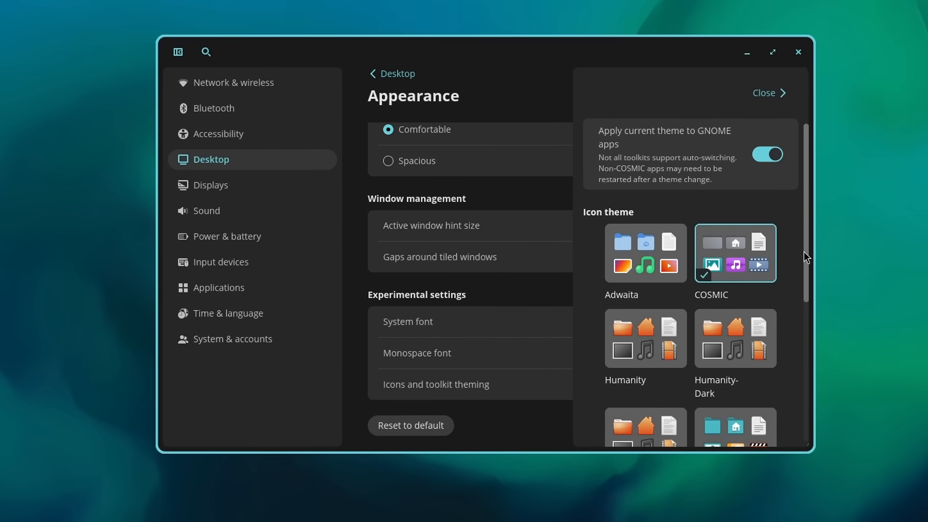
drag(806, 251, 800, 398)
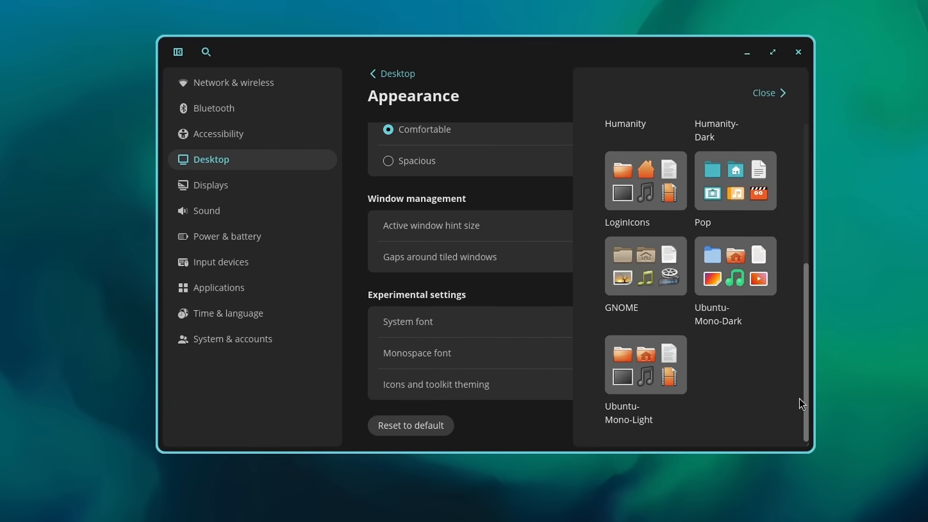
click(734, 273)
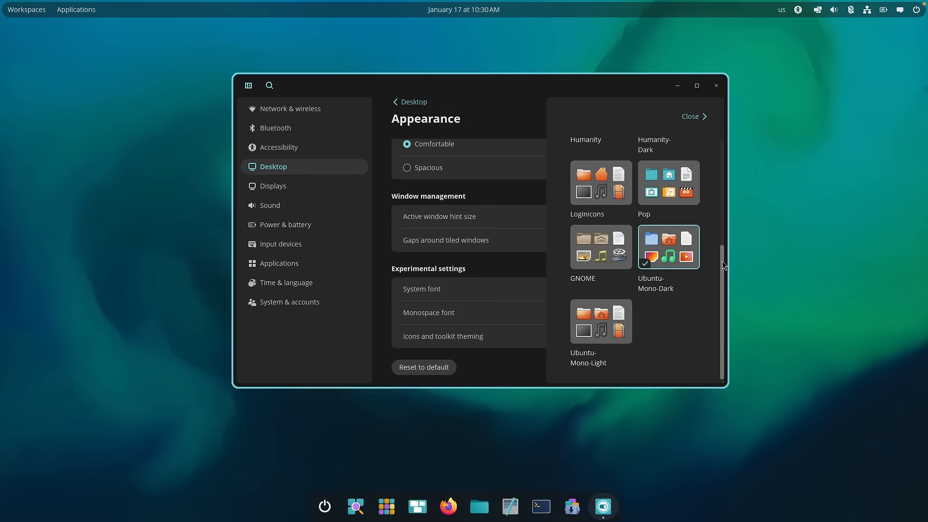
drag(806, 284, 820, 109)
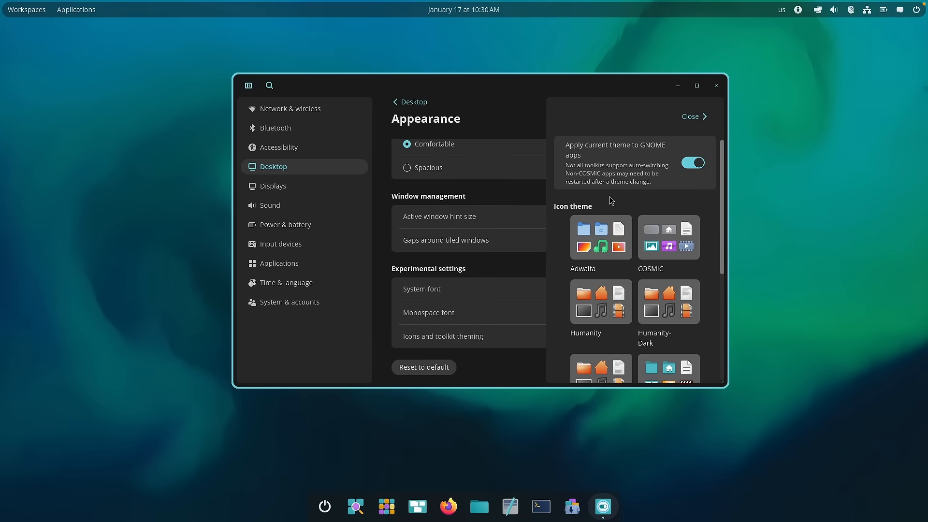
click(694, 116)
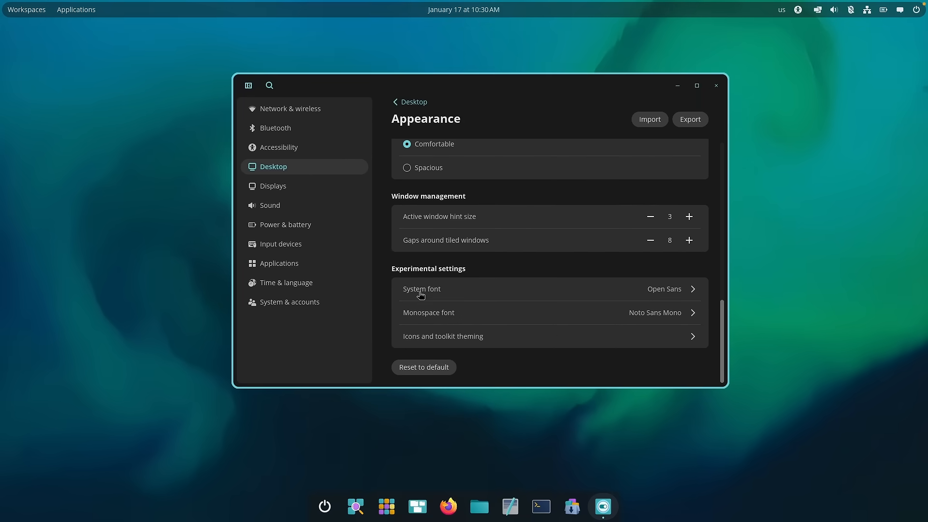
Set the system font to Ubuntu Sans
click(662, 289)
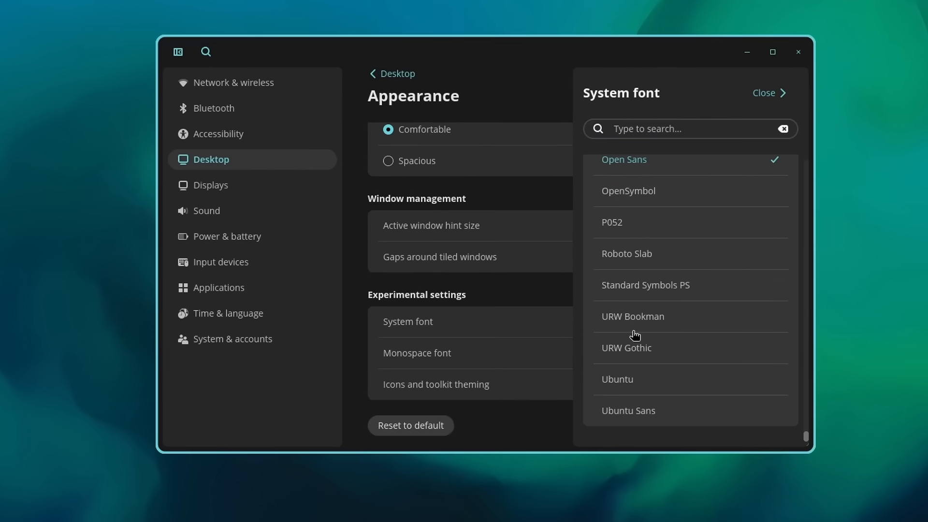
click(631, 412)
click(766, 94)
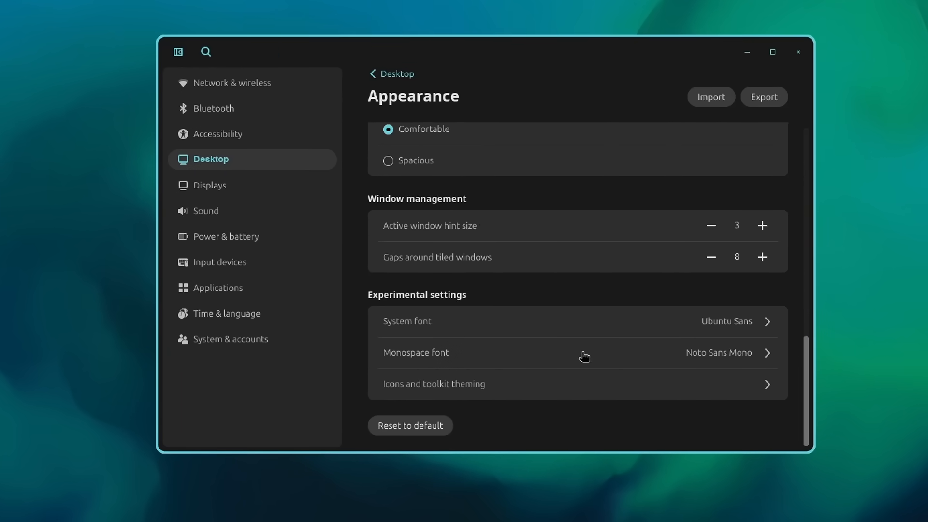
Set the monospace font to Liberation Mono
click(709, 358)
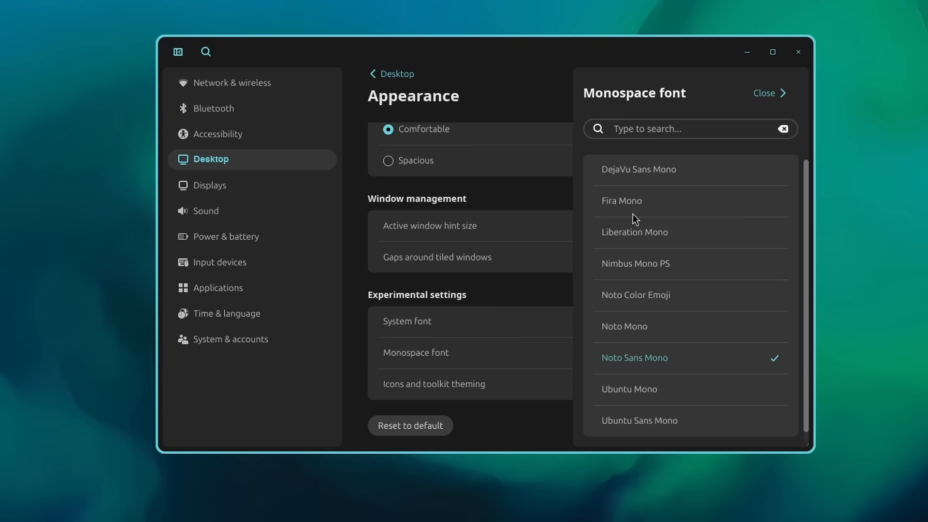
click(647, 234)
click(774, 91)
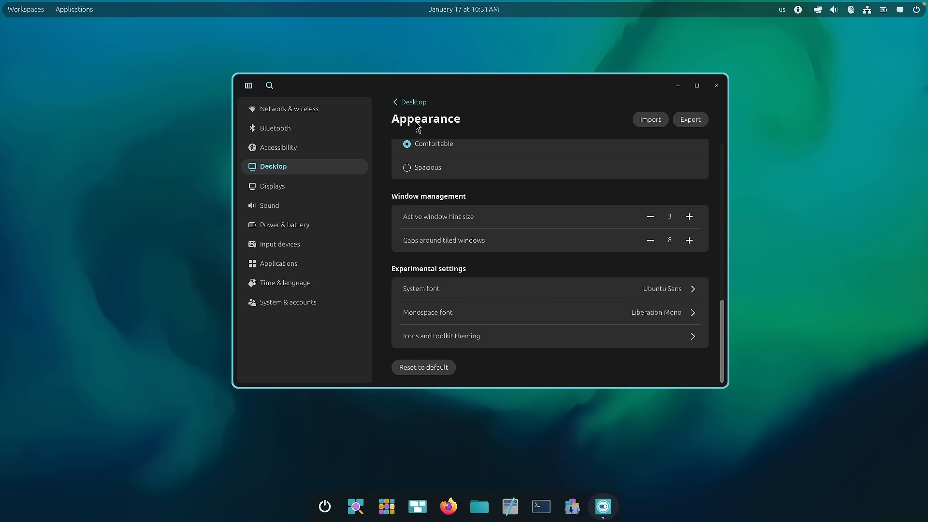
Back on the Desktop overview, tile the window top-right, right half, then top half, and float it again
click(409, 103)
drag(463, 96, 920, 130)
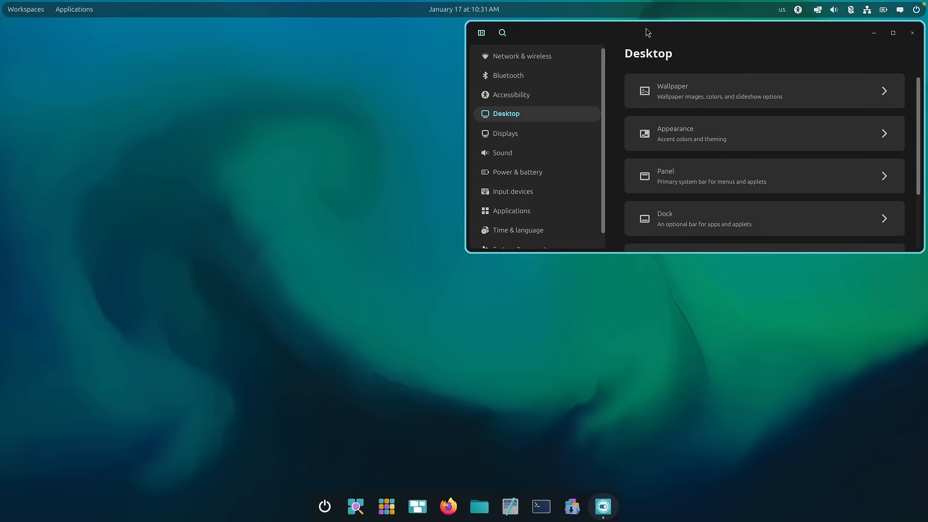
drag(646, 29, 915, 358)
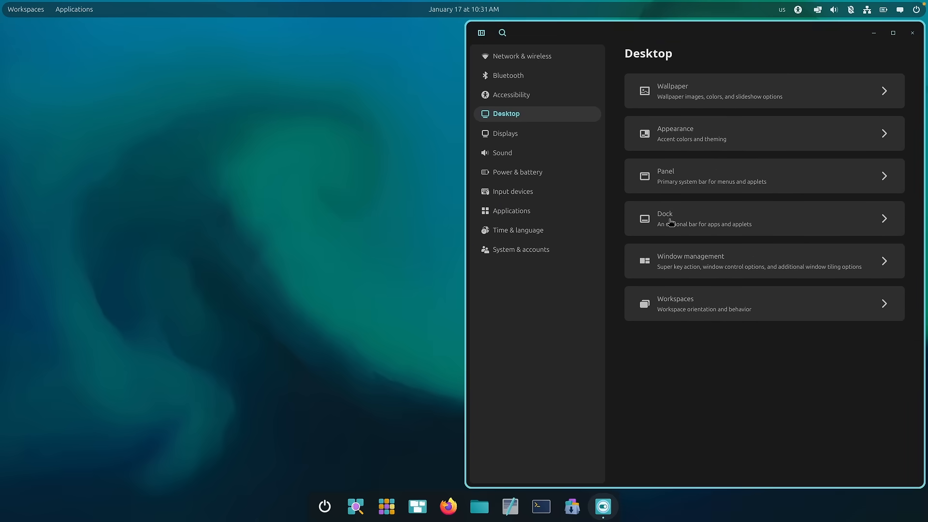
drag(655, 33, 478, 16)
drag(561, 38, 535, 72)
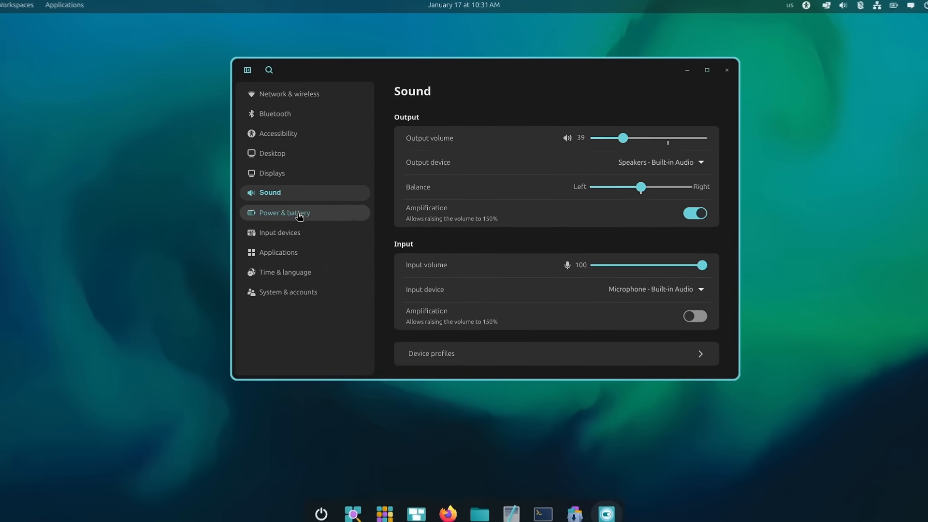
Set the power mode to High performance and turn off mouse acceleration
click(312, 213)
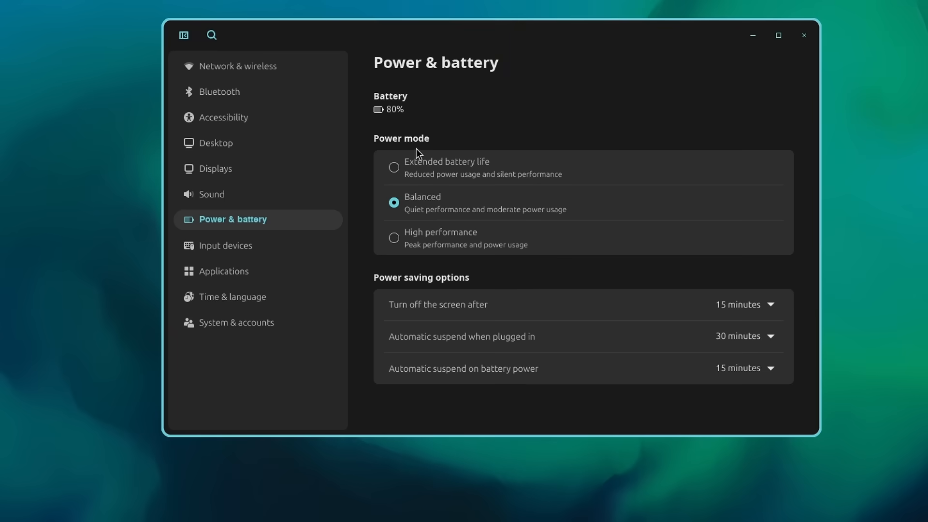
click(426, 236)
click(276, 245)
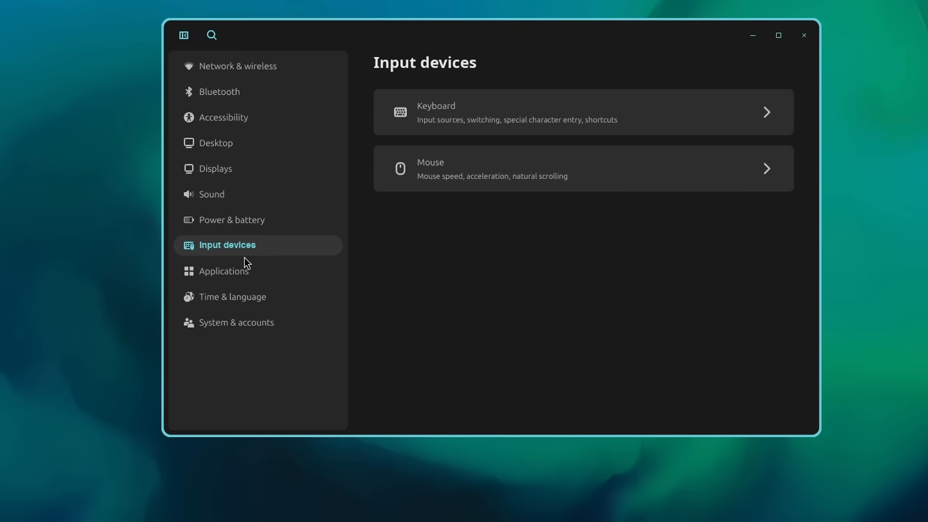
click(479, 182)
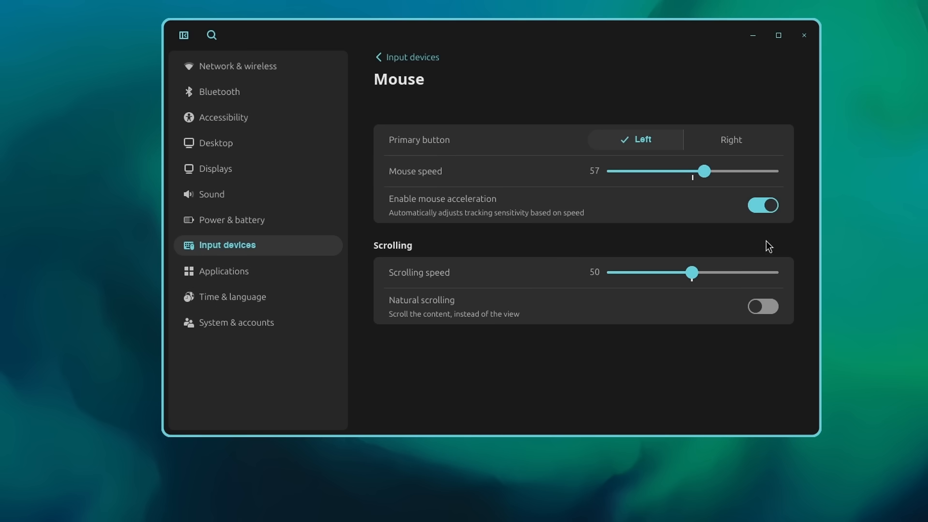
click(766, 205)
Browse the startup apps and default apps, keeping Firefox as the default web browser
click(276, 271)
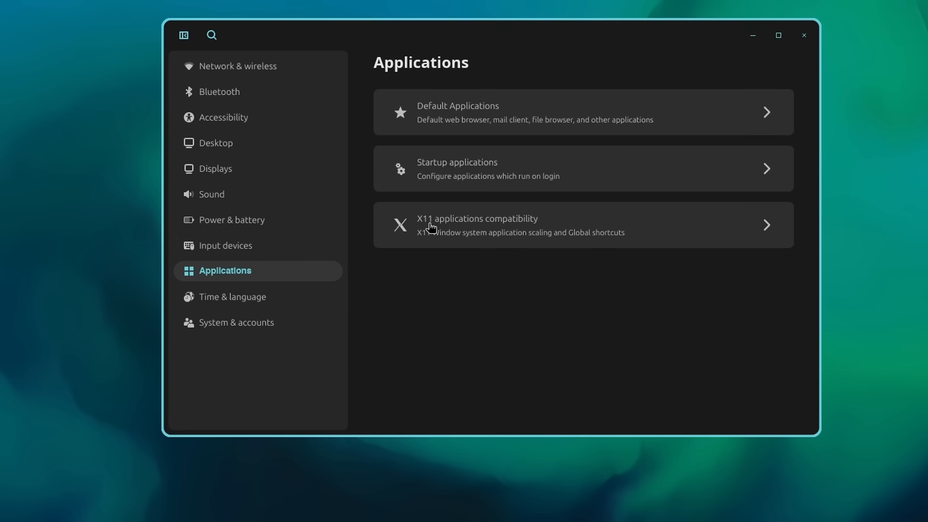
click(477, 175)
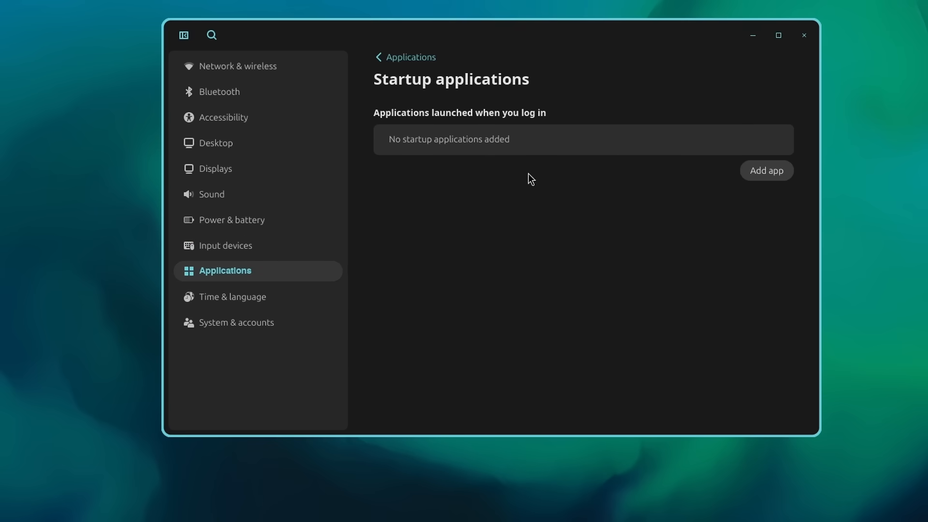
click(385, 62)
click(472, 104)
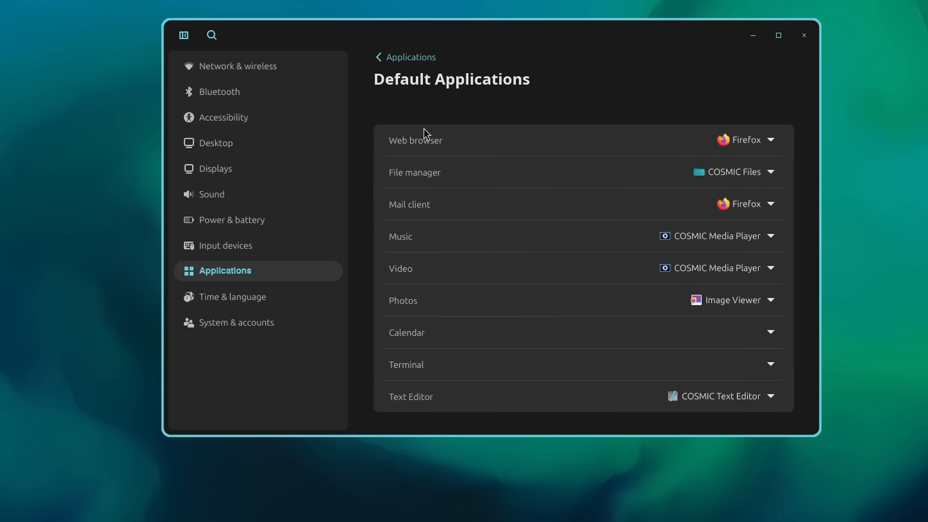
click(763, 140)
click(752, 163)
click(393, 60)
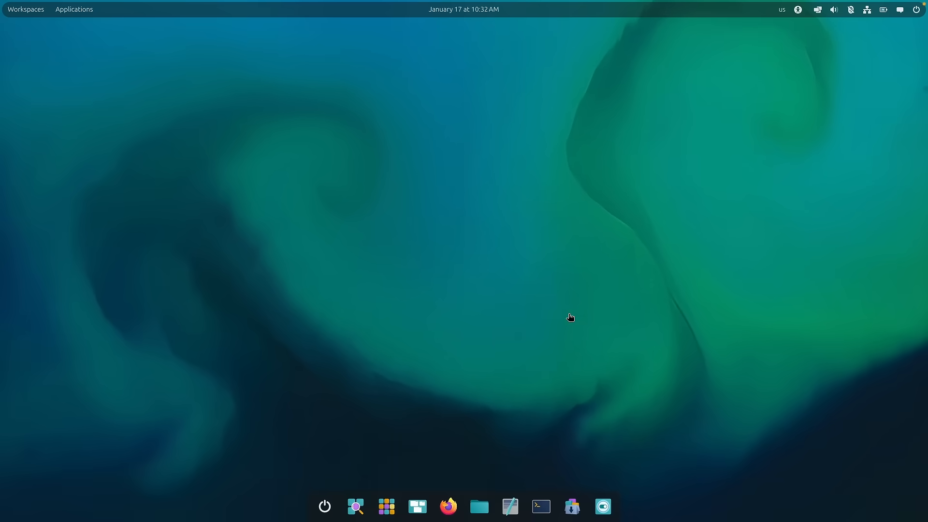
Launch COSMIC Store from the App Library and bring up its app search
click(387, 507)
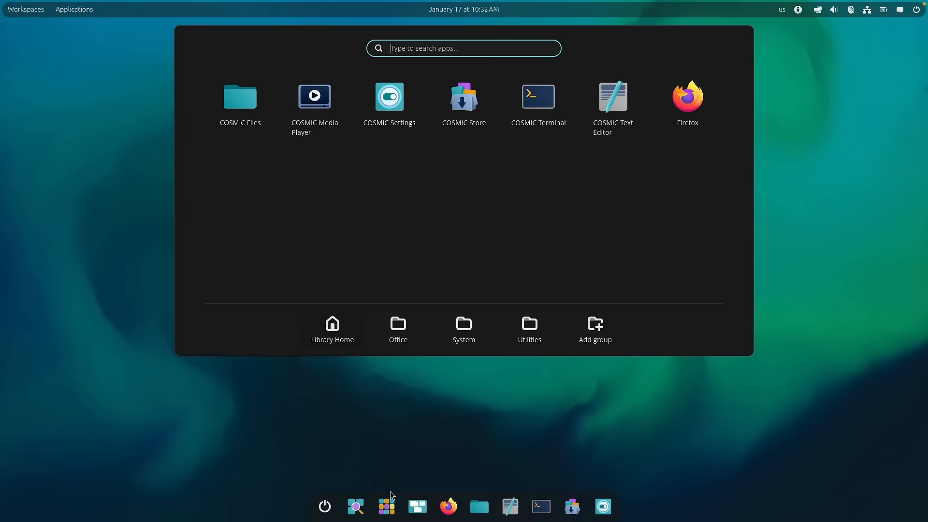
click(465, 103)
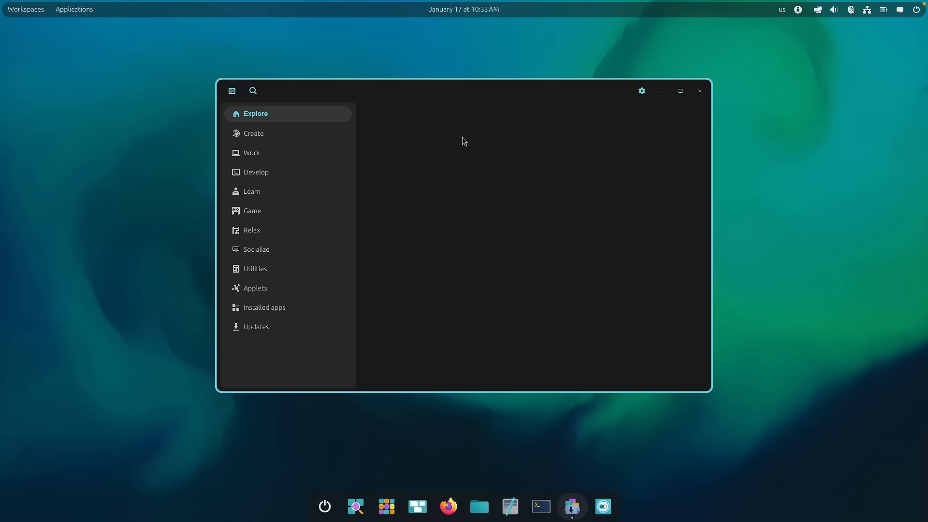
click(253, 90)
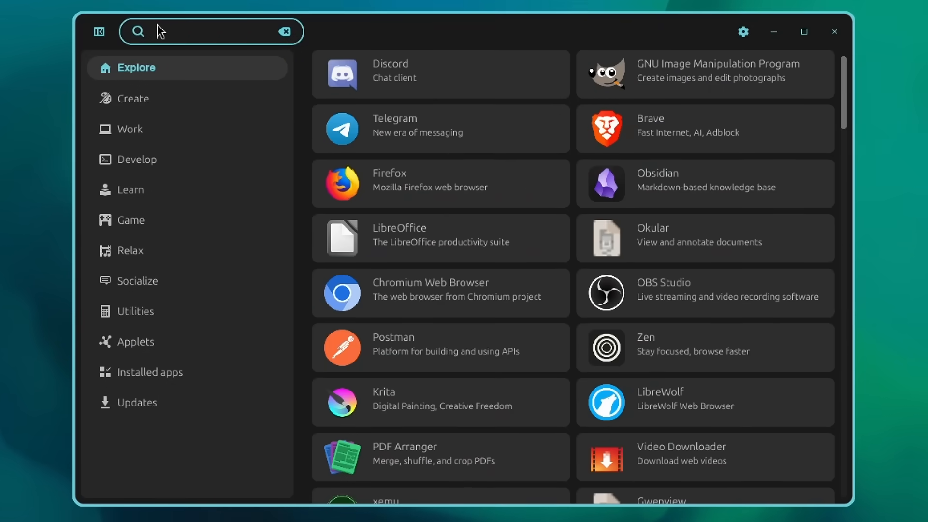
Search 'chrom' and install Chromium Web Browser
text(chrom)
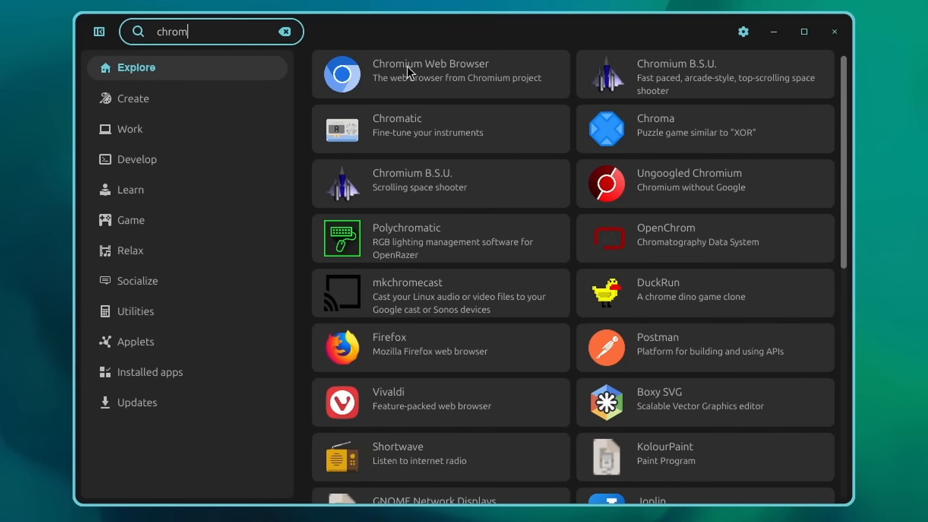
click(475, 73)
click(459, 172)
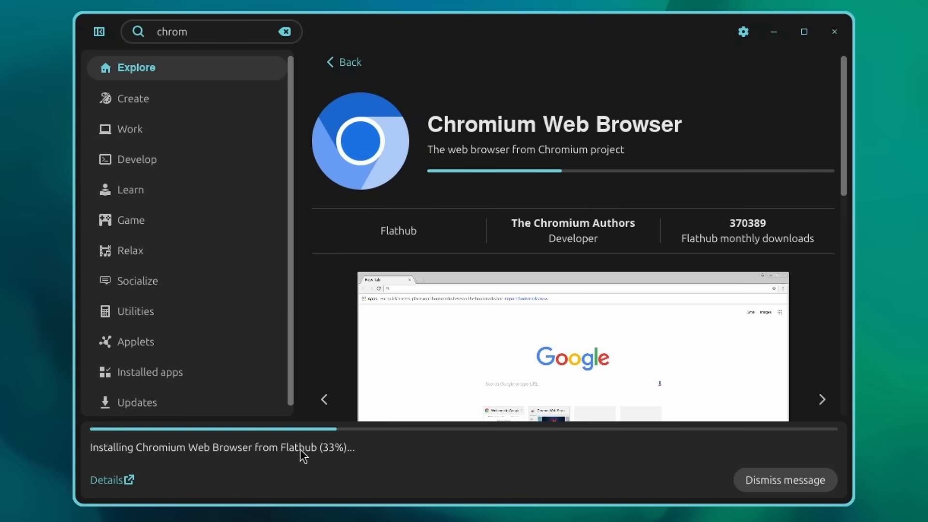
Replace the search with 'vlc' and install VLC
click(241, 28)
key(BackSpace)
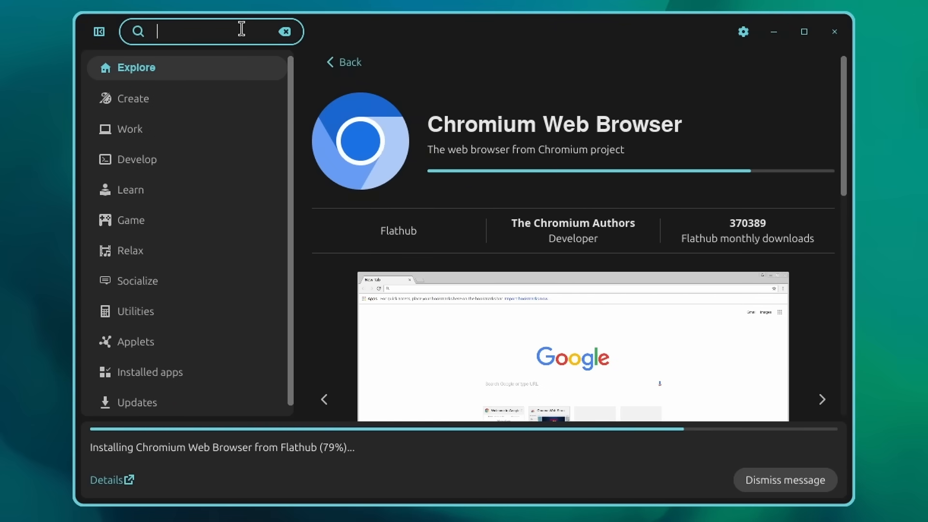
text(vlc)
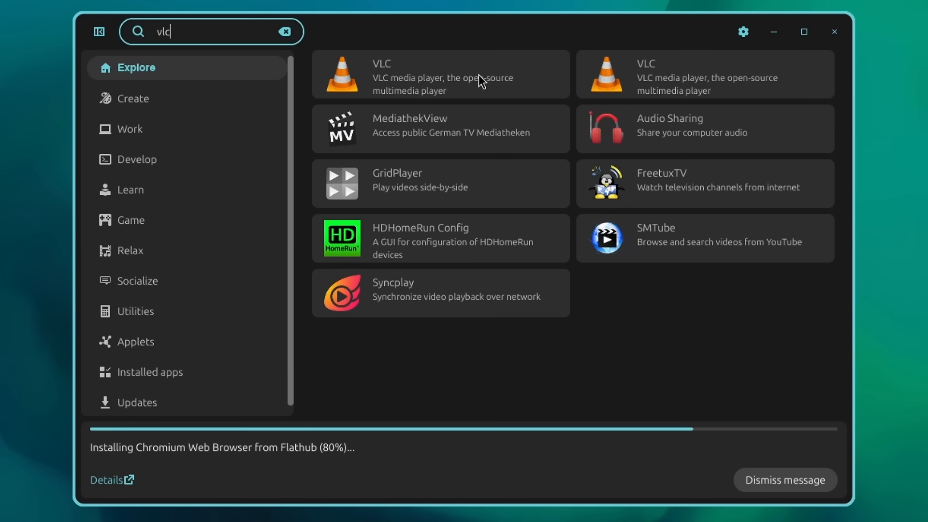
click(481, 82)
click(457, 179)
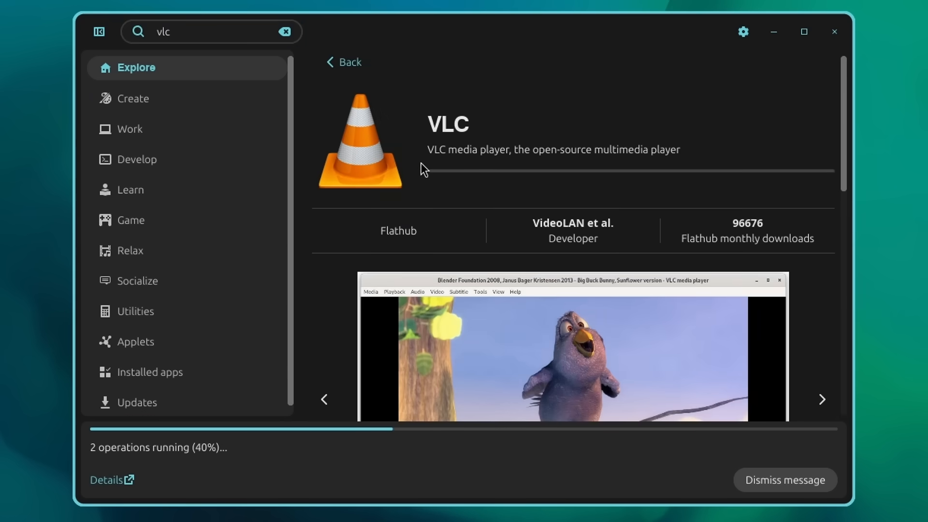
Search 'di', try installing Discord, and dismiss the failed-install error
click(223, 32)
text(d)
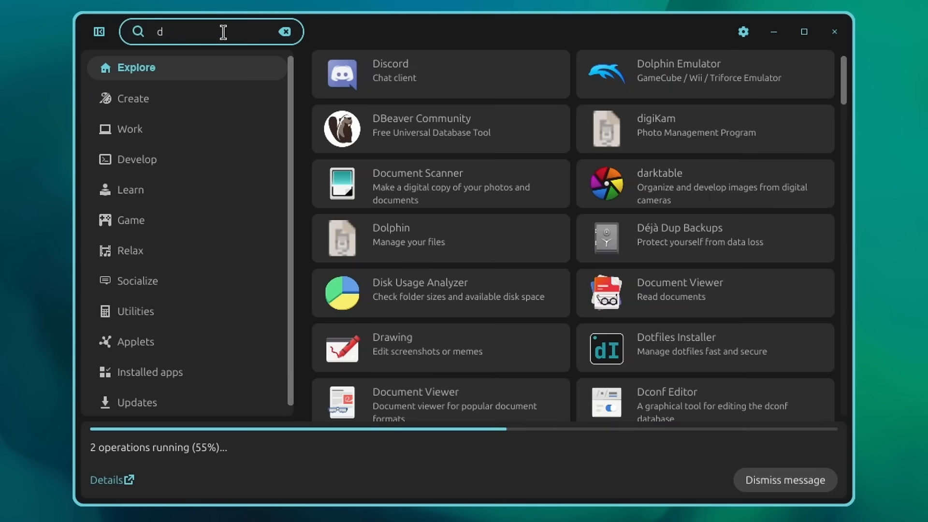
text(i)
click(444, 77)
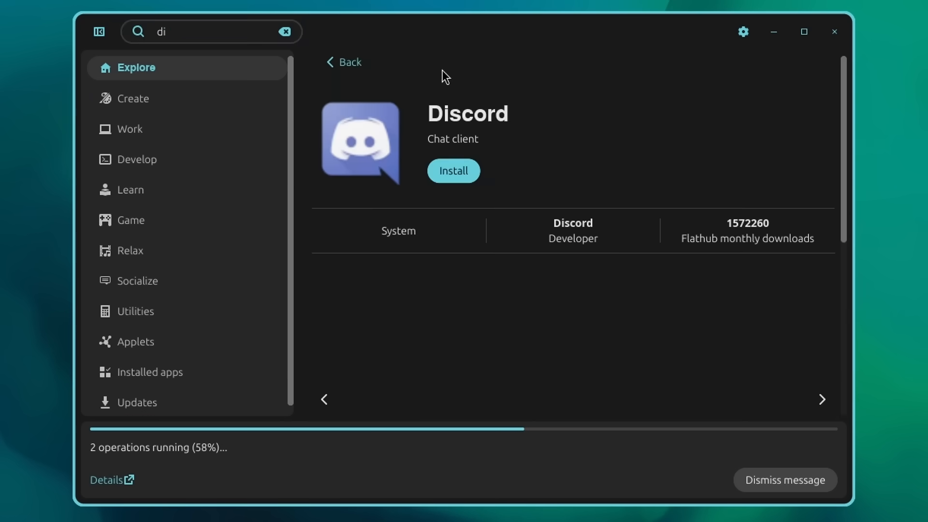
click(457, 174)
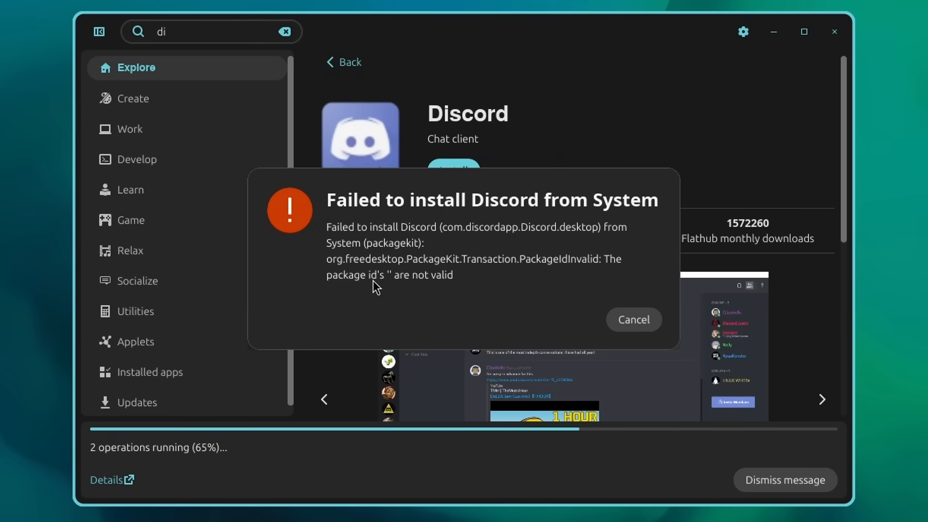
click(651, 328)
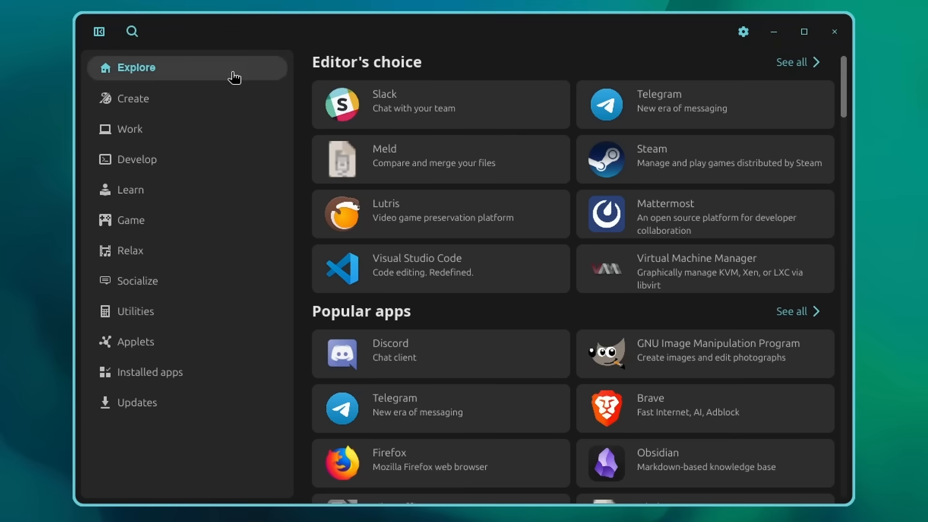
Install Tweaks from the full Made for COSMIC list in the Store
scroll(516, 215, down, 5)
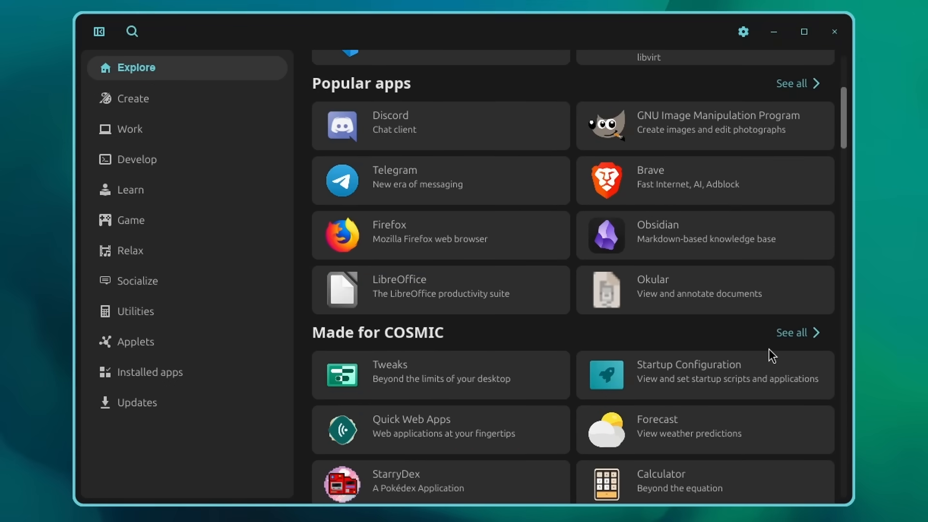
click(794, 334)
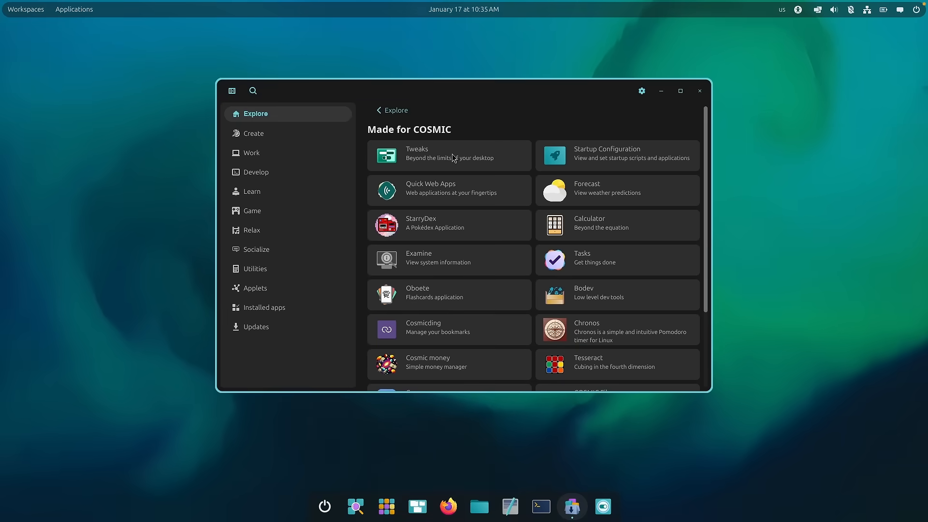
click(453, 159)
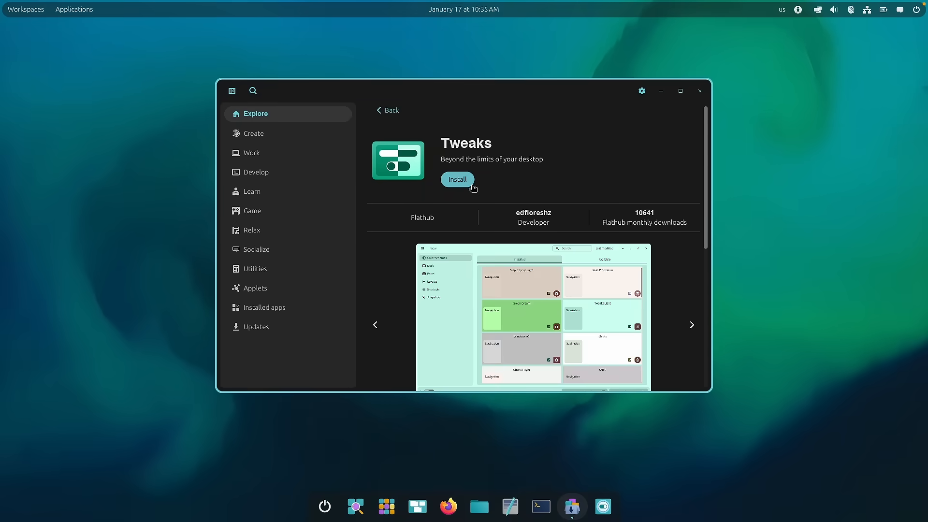
click(457, 180)
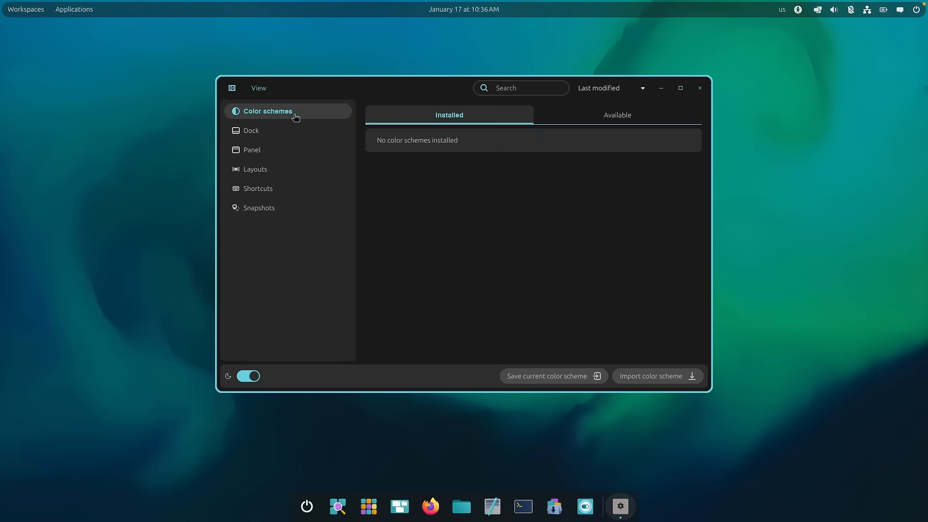
Apply the LittleTokyo colour scheme from the Available colour schemes
click(601, 116)
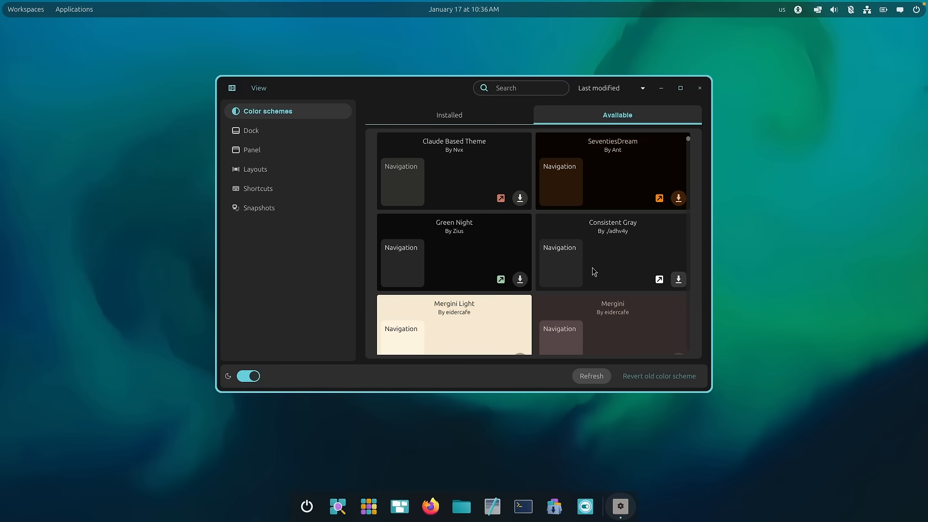
scroll(594, 271, down, 15)
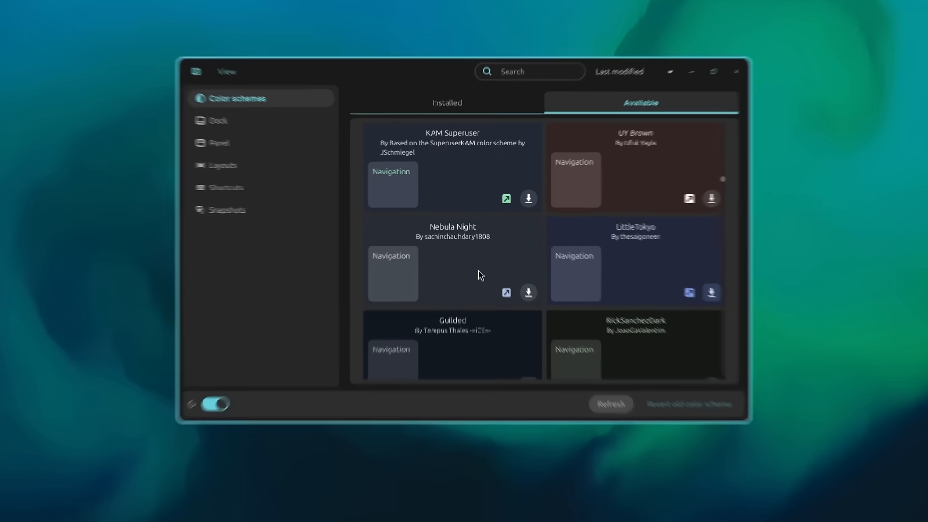
scroll(481, 275, down, 3)
scroll(482, 276, up, 5)
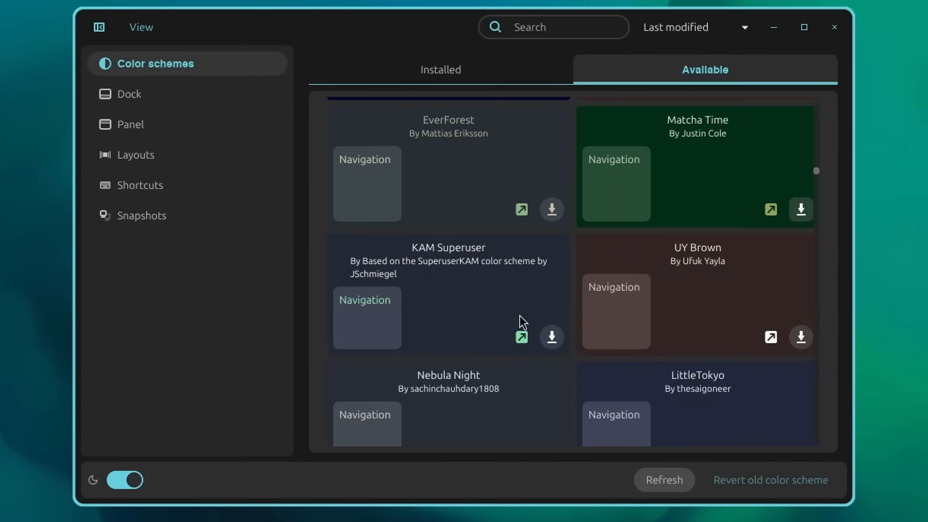
click(708, 381)
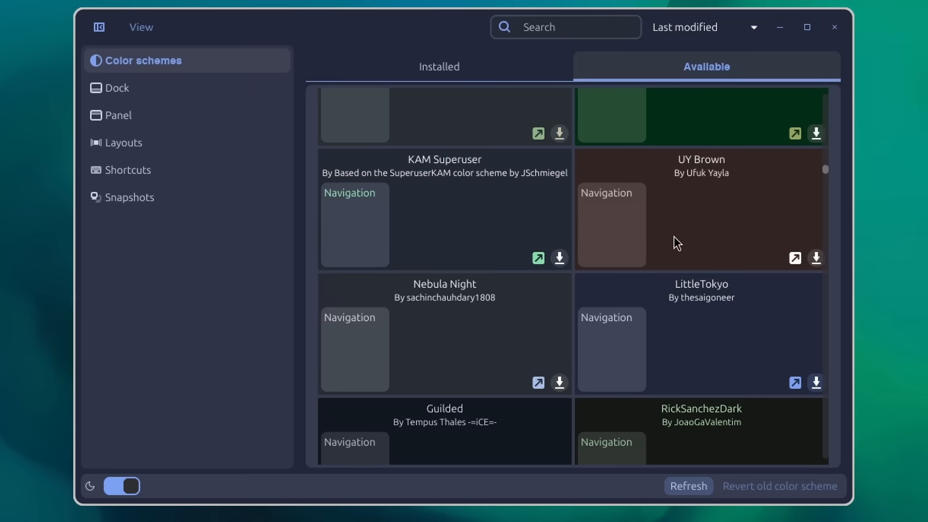
Check the Installed colour schemes, then bring up the Dock settings page
scroll(678, 243, up, 5)
scroll(689, 261, down, 5)
scroll(637, 380, down, 6)
scroll(640, 378, up, 10)
click(457, 70)
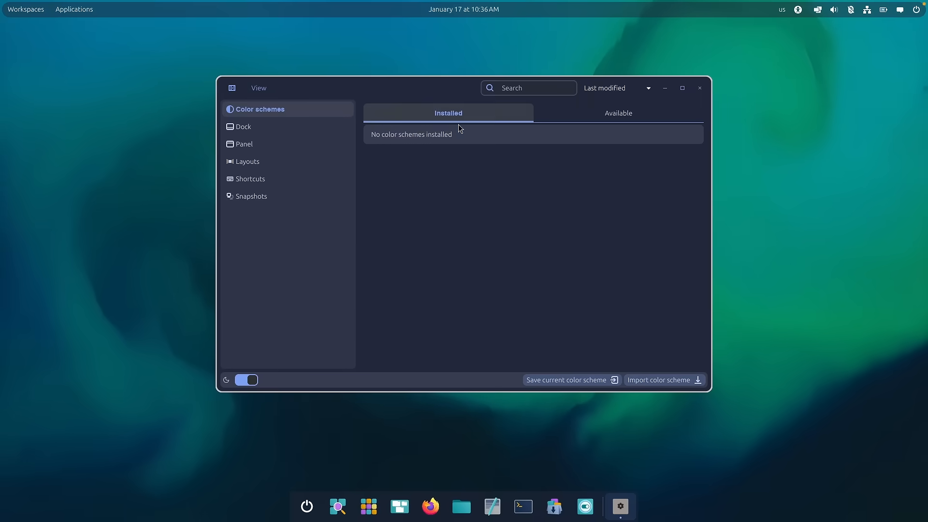
click(253, 127)
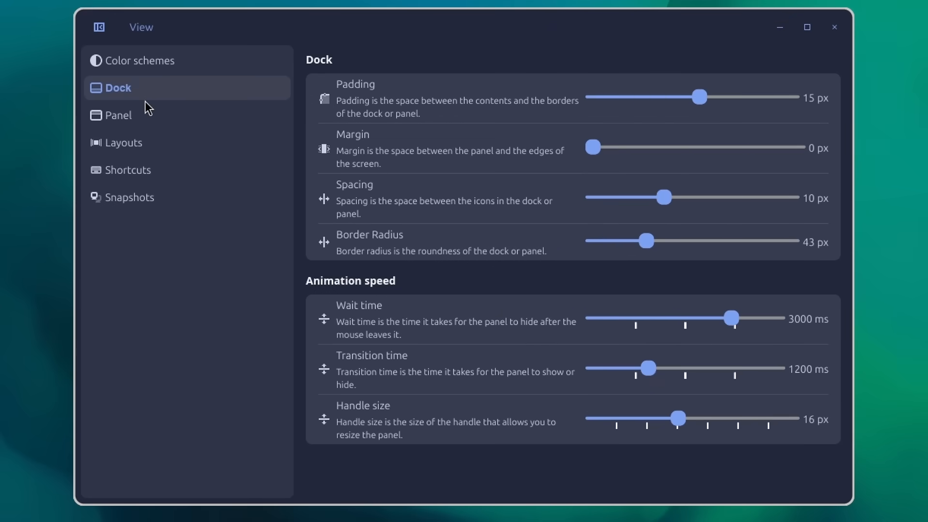
Switch on 'Force icon buttons in panel' on the Panel page, then open Layouts
click(160, 112)
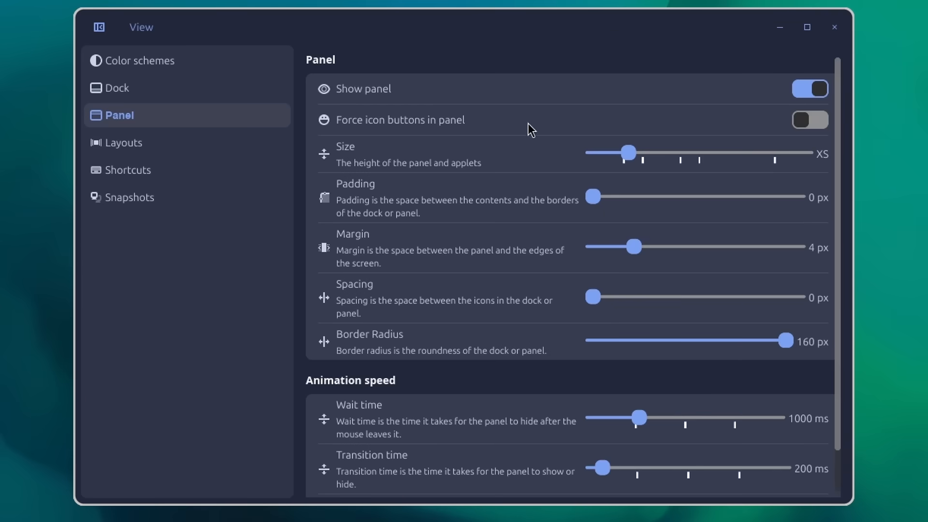
click(822, 127)
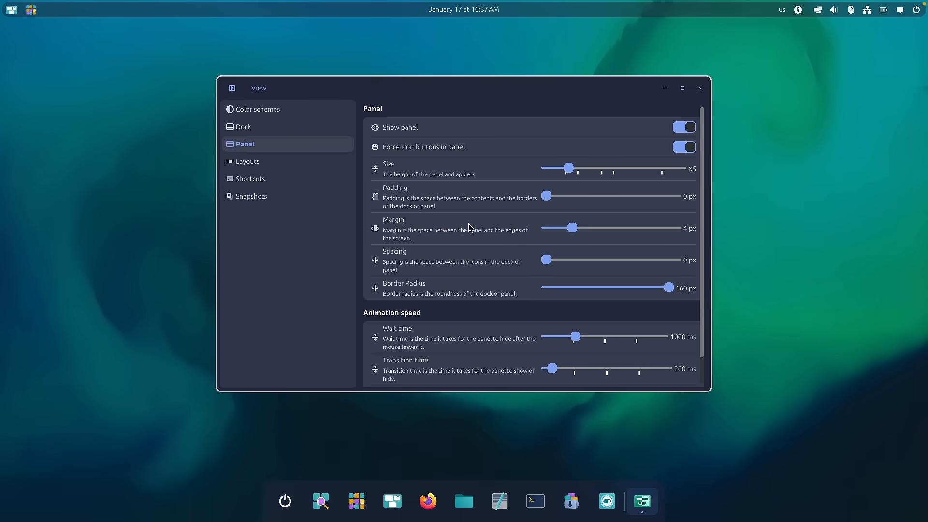
scroll(462, 226, down, 1)
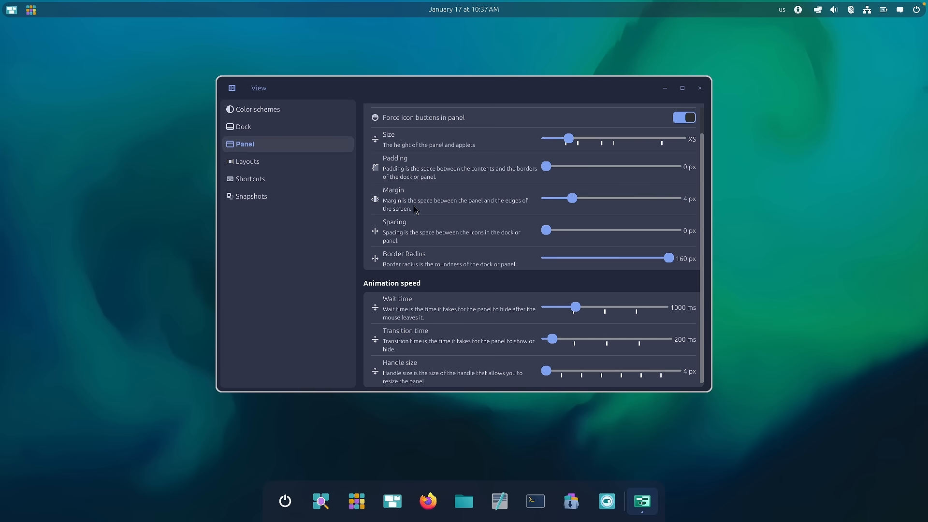
click(291, 161)
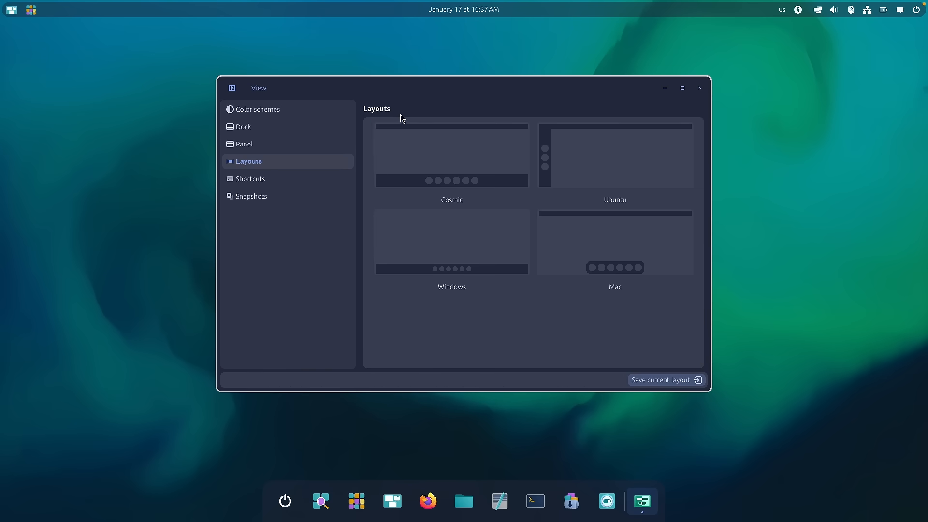
Apply the Windows layout and check its power menu and applications launcher
click(449, 147)
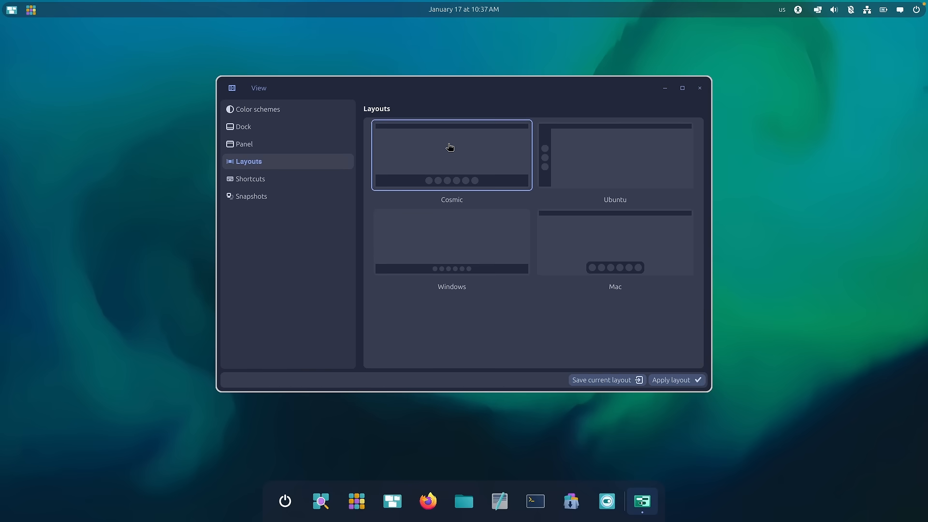
click(464, 232)
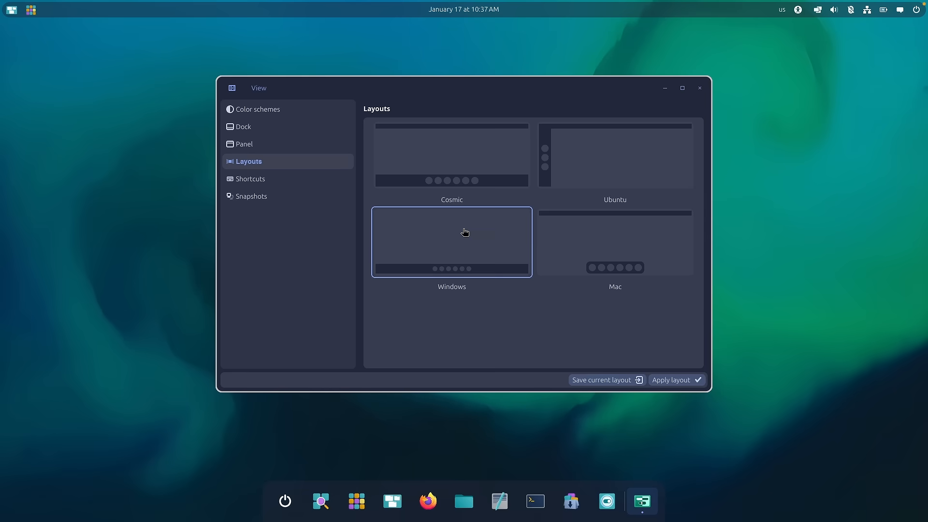
click(696, 380)
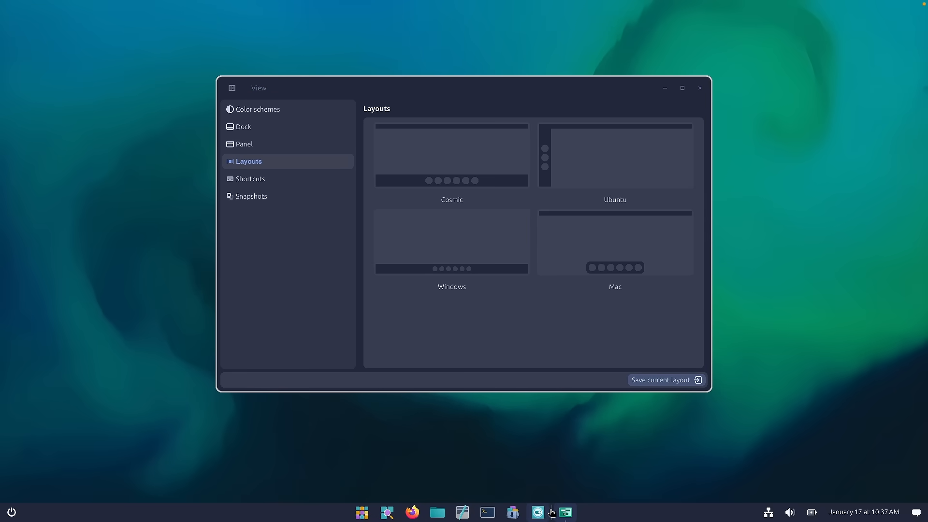
click(12, 512)
click(234, 409)
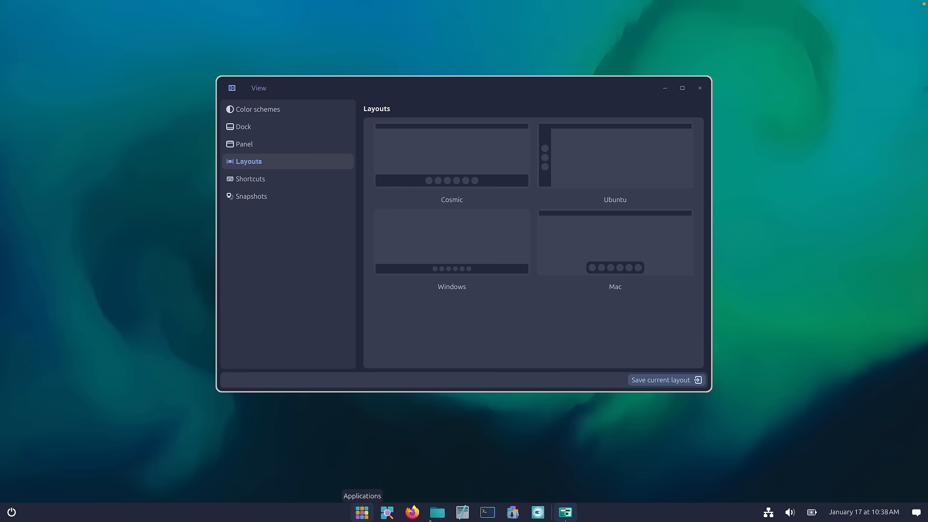
click(362, 512)
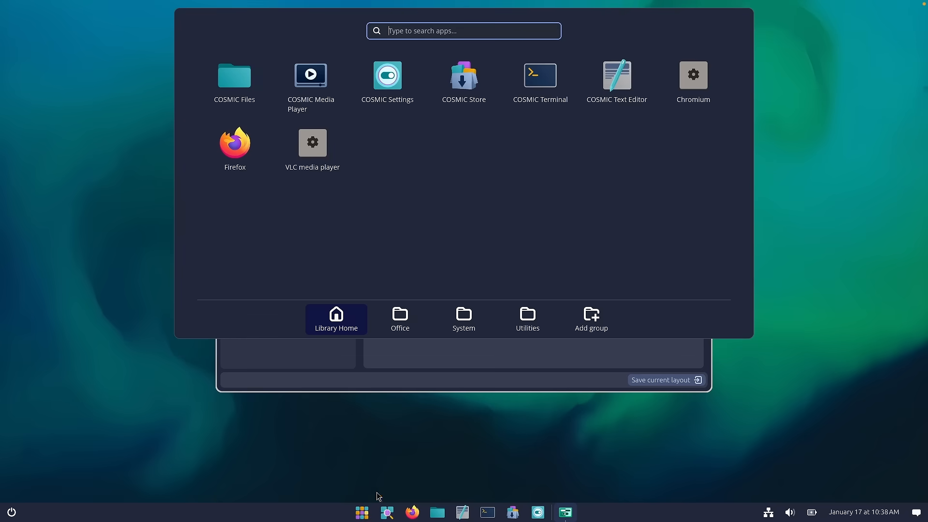
click(847, 330)
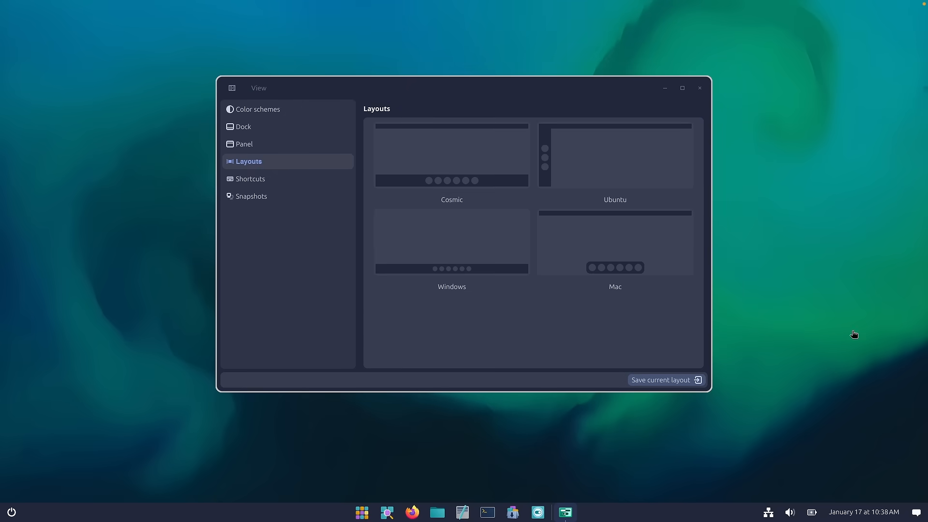
Apply the Ubuntu layout, then the Mac layout, and return to the colour schemes
click(612, 174)
click(677, 379)
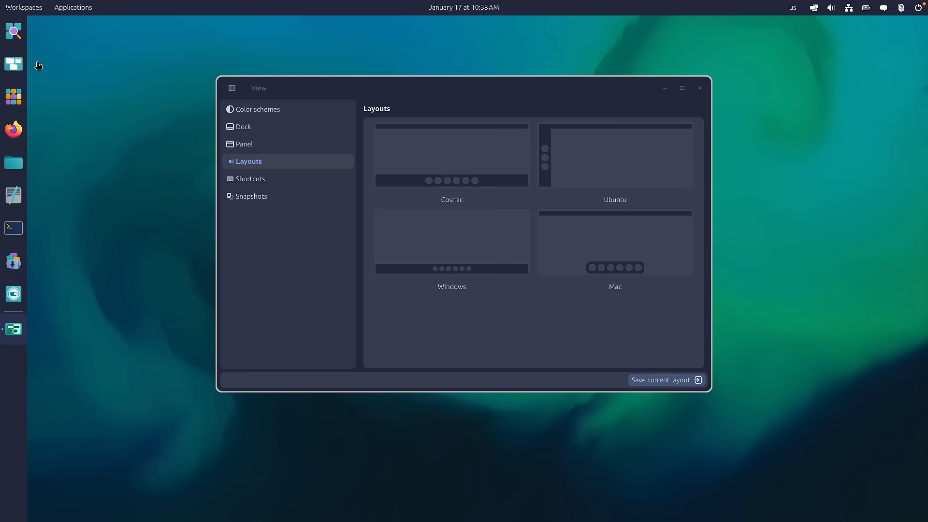
click(619, 261)
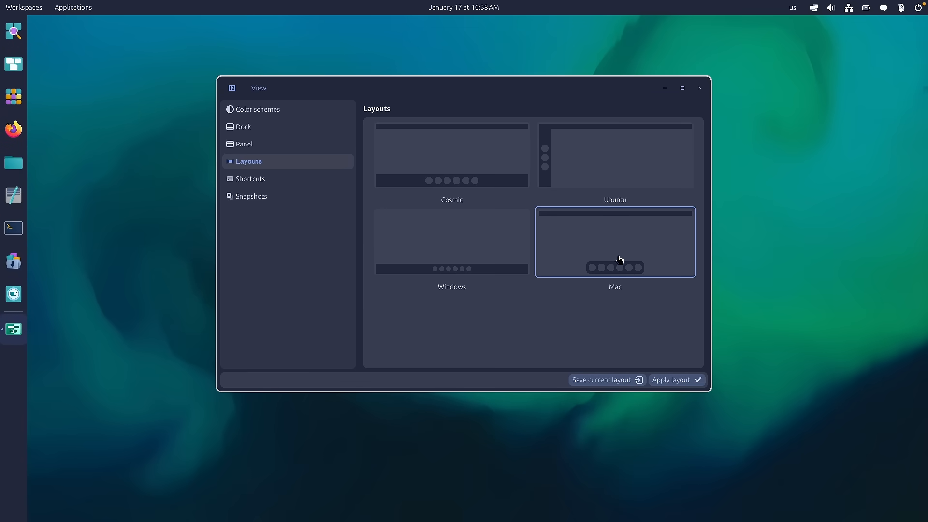
click(675, 380)
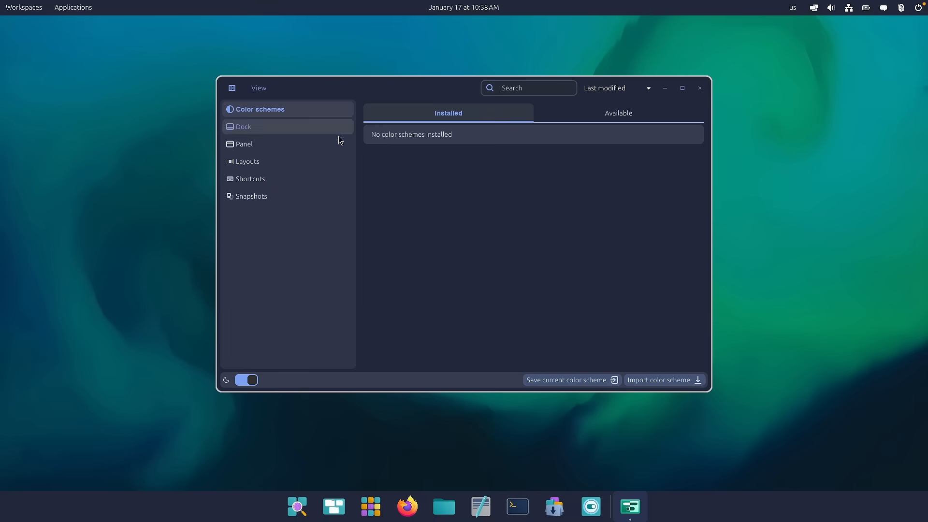
click(584, 113)
click(522, 110)
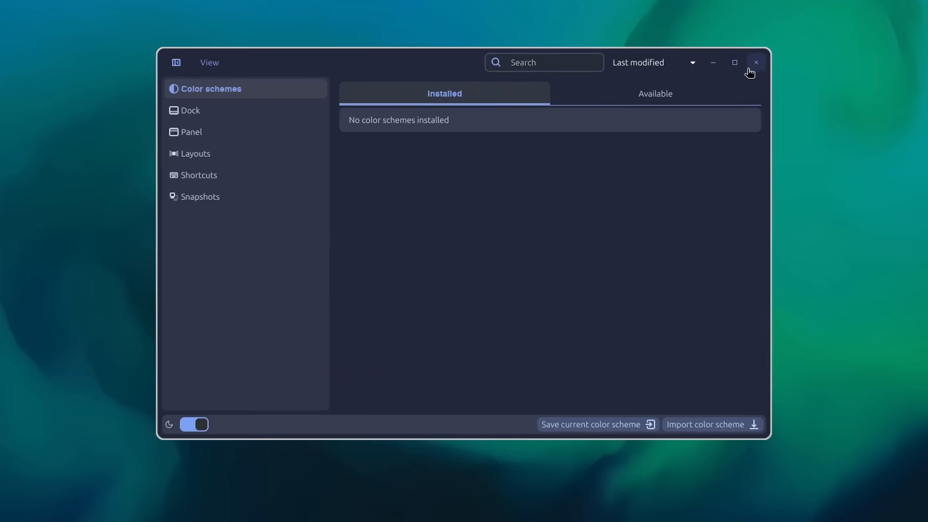
Close Tweaks and search COSMIC Settings for 'poin' and then 'cursor' to find cursor theme options
click(699, 89)
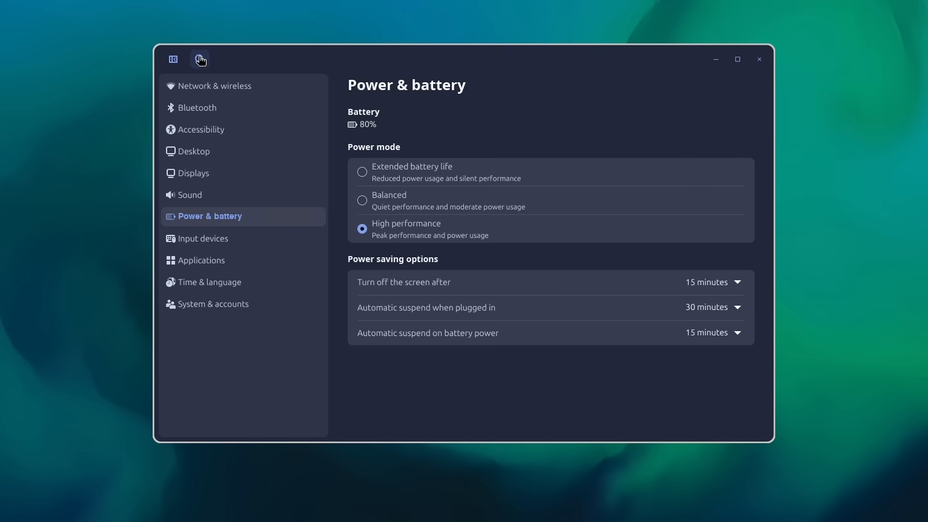
click(199, 59)
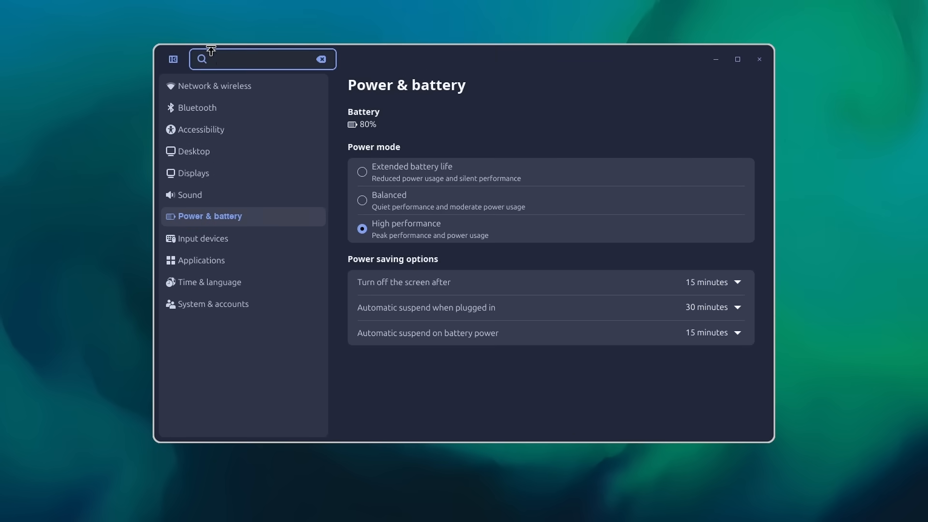
text(poin)
double_click(269, 57)
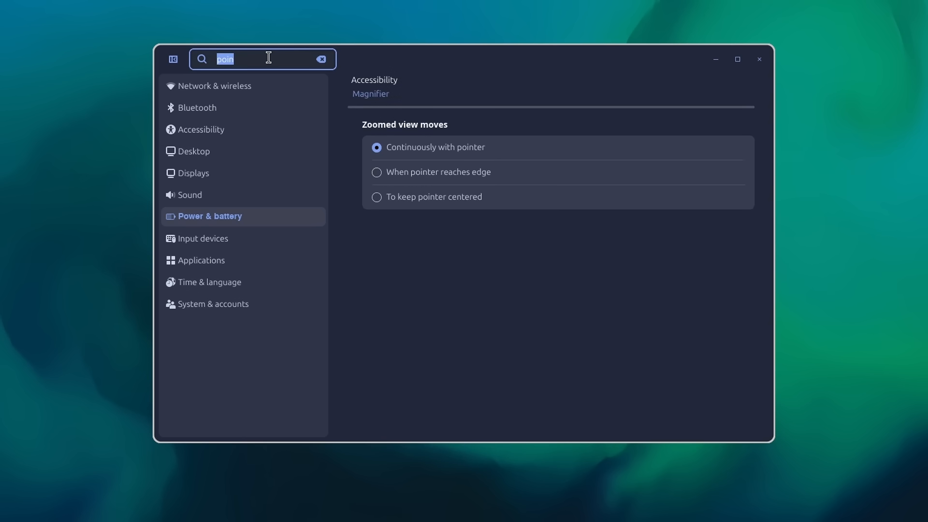
text(cursor)
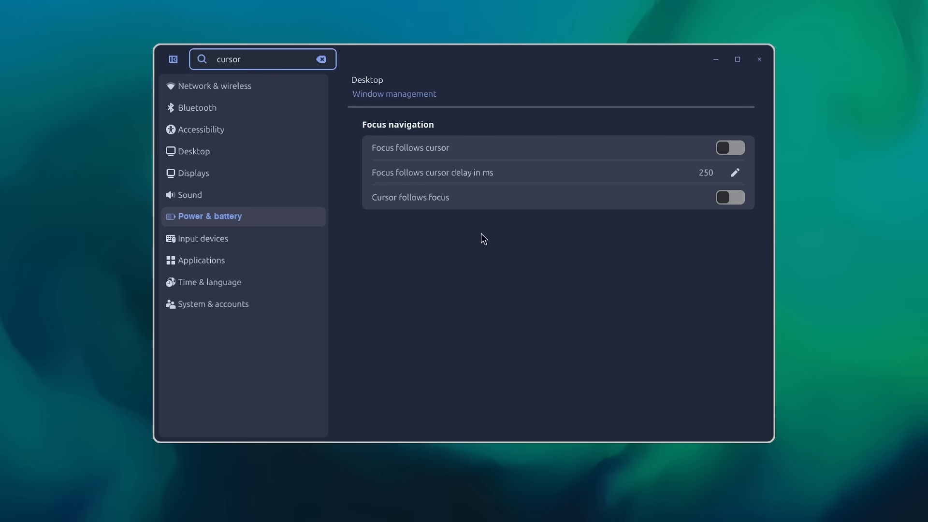
double_click(294, 57)
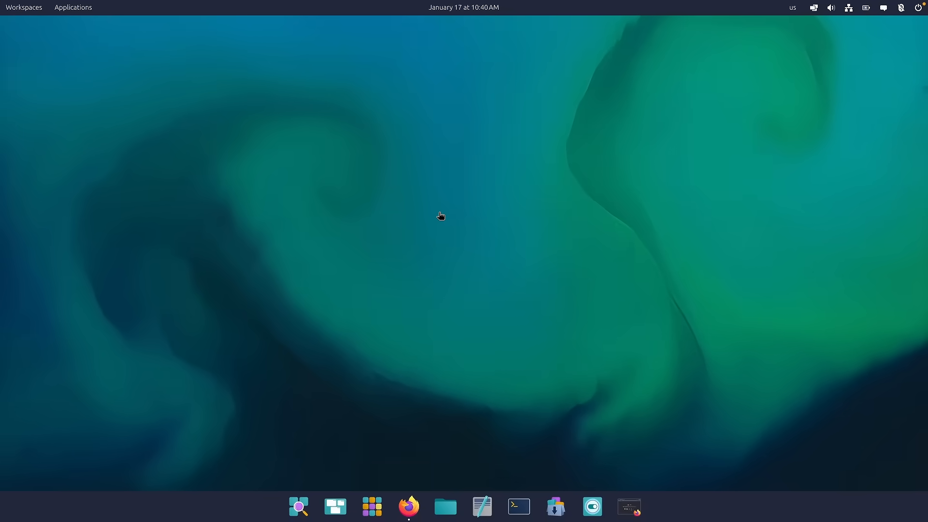
In Firefox, search 'how to change the cur' and read the Reddit thread's expanded replies
click(409, 506)
click(379, 83)
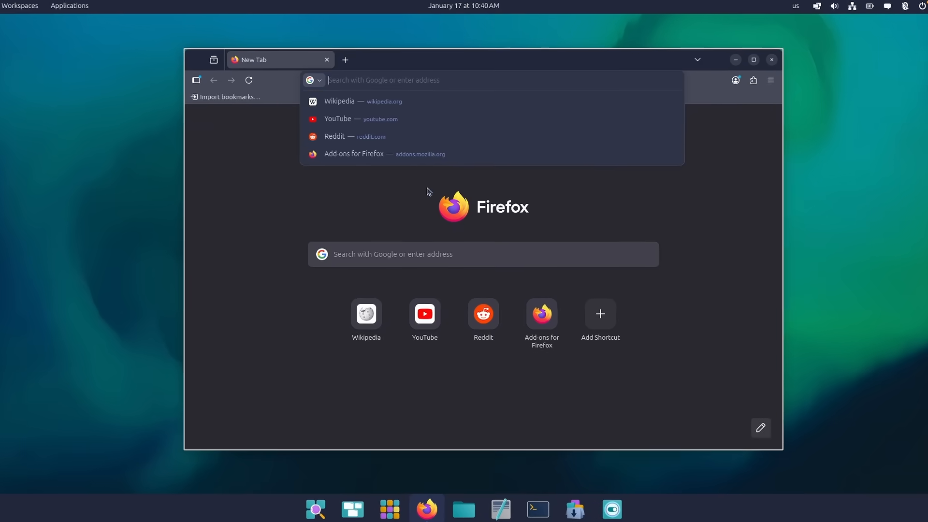
click(412, 250)
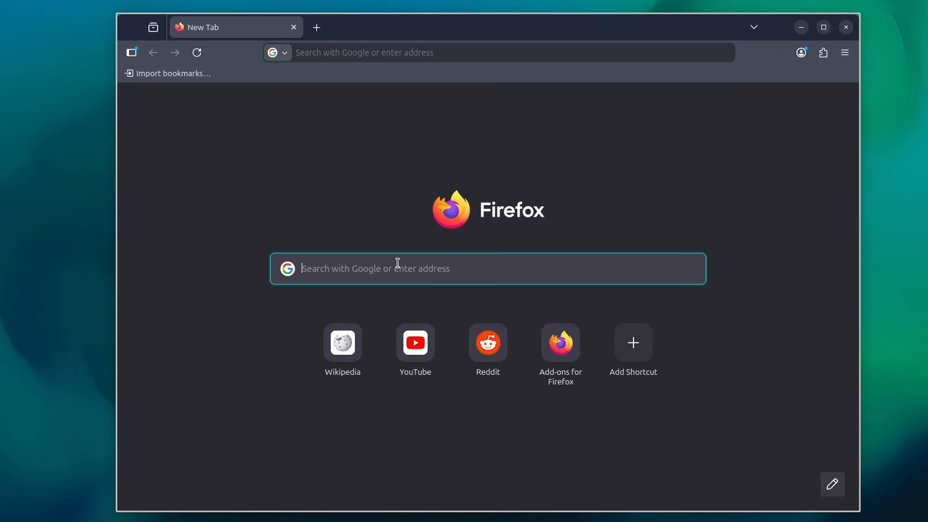
text(how)
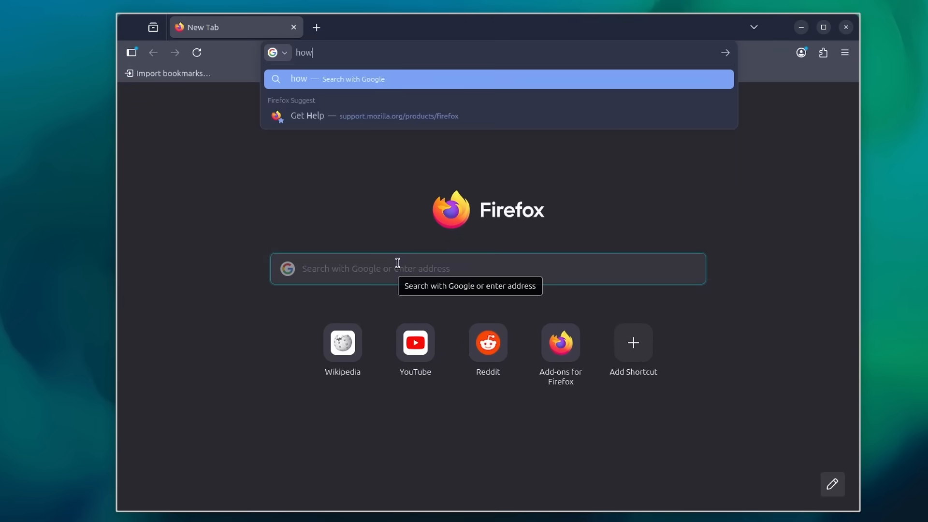
text( to change the cur)
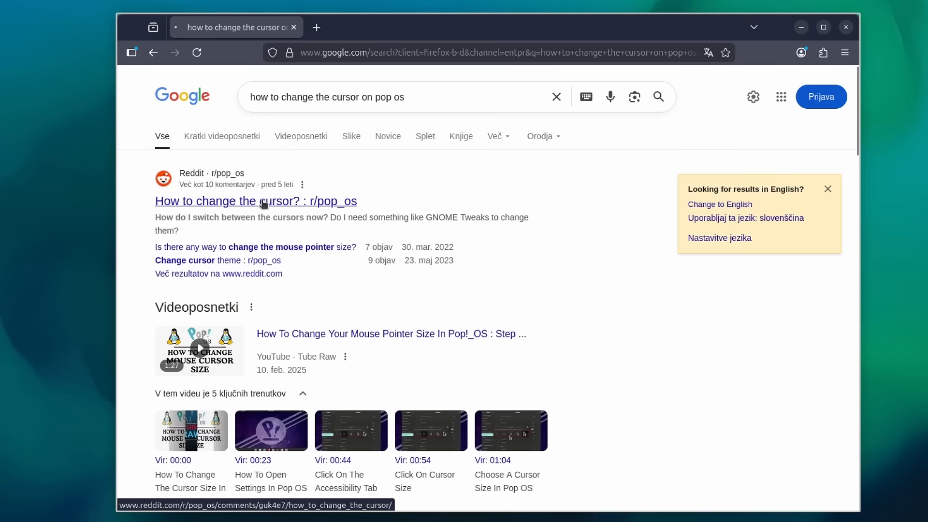
click(264, 204)
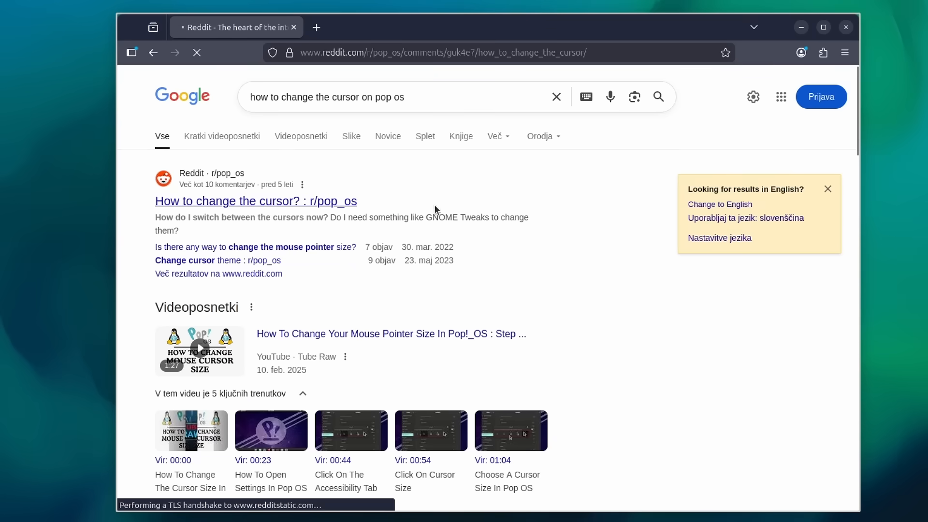
click(834, 265)
scroll(514, 249, down, 5)
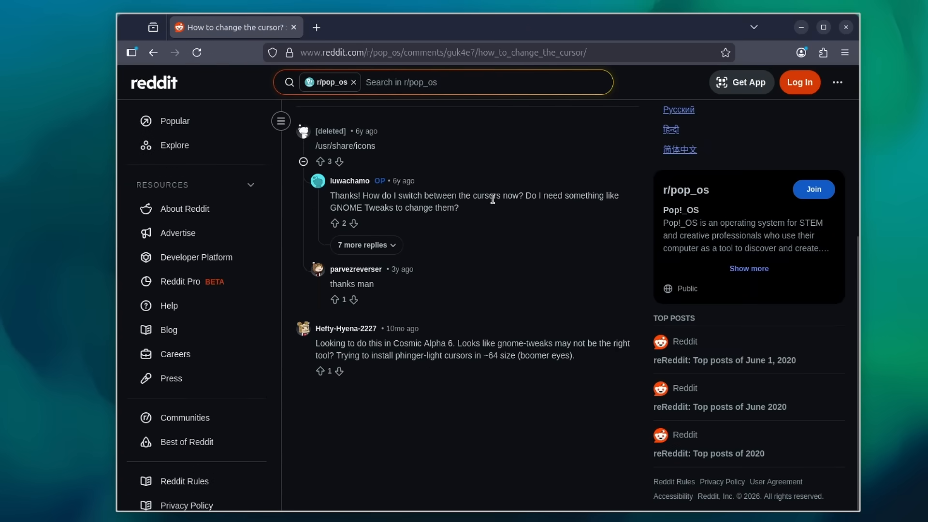
click(405, 245)
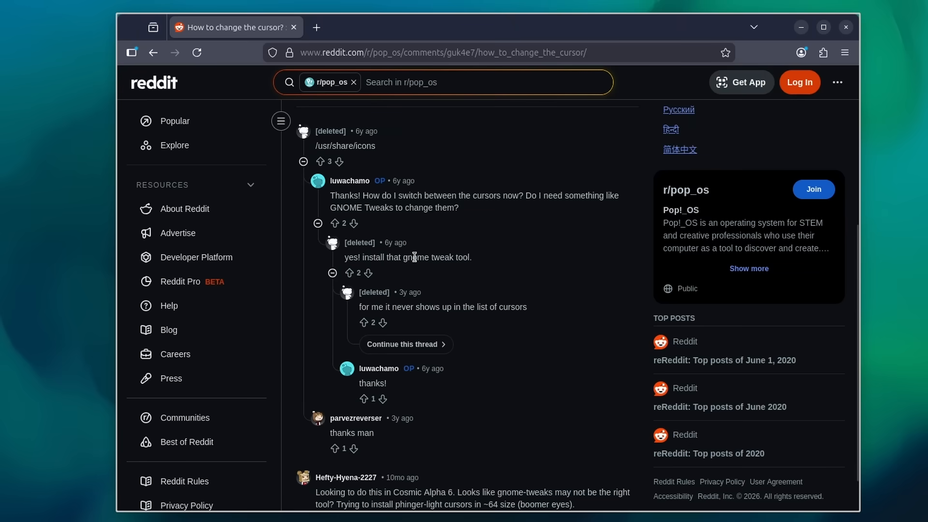
Search 'install gonme tw' in a new tab and copy the sudo apt install gnome-tweaks command
click(317, 27)
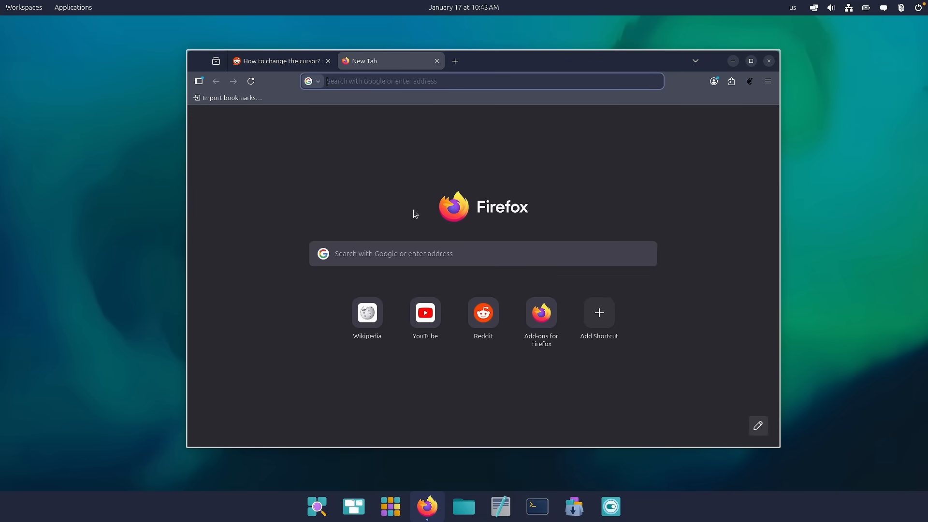
text(install gonme tw)
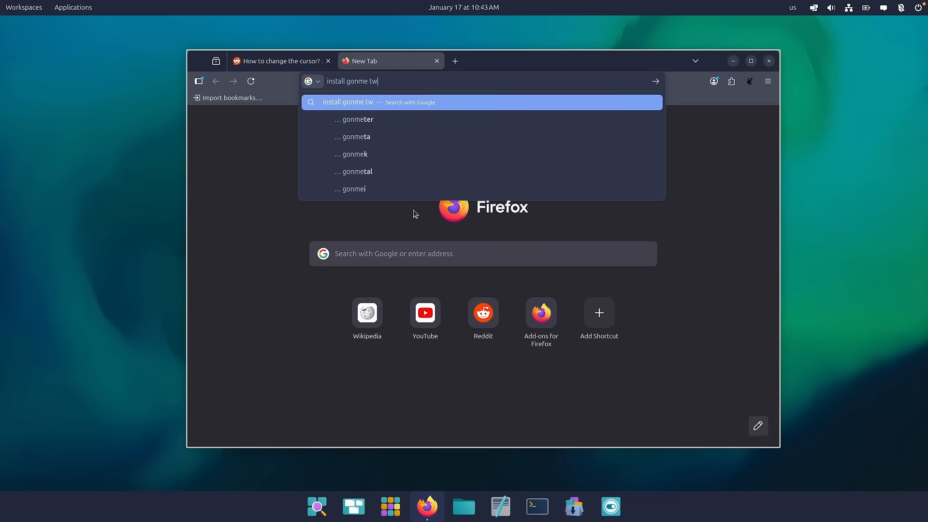
key(Return)
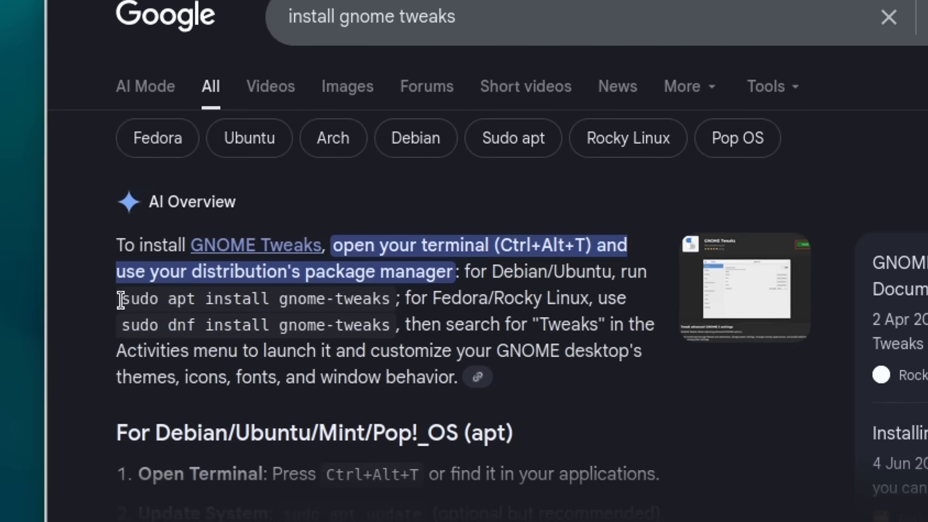
drag(124, 300, 391, 306)
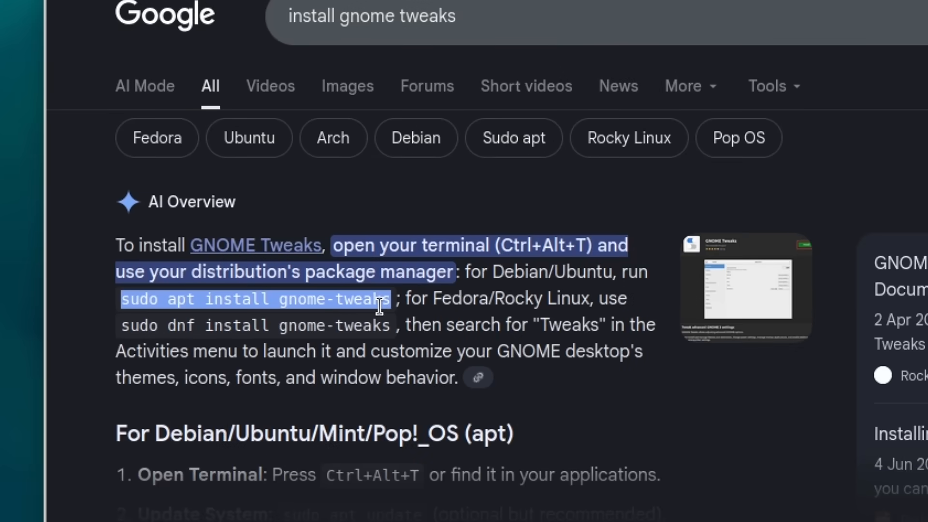
right_click(386, 311)
click(430, 327)
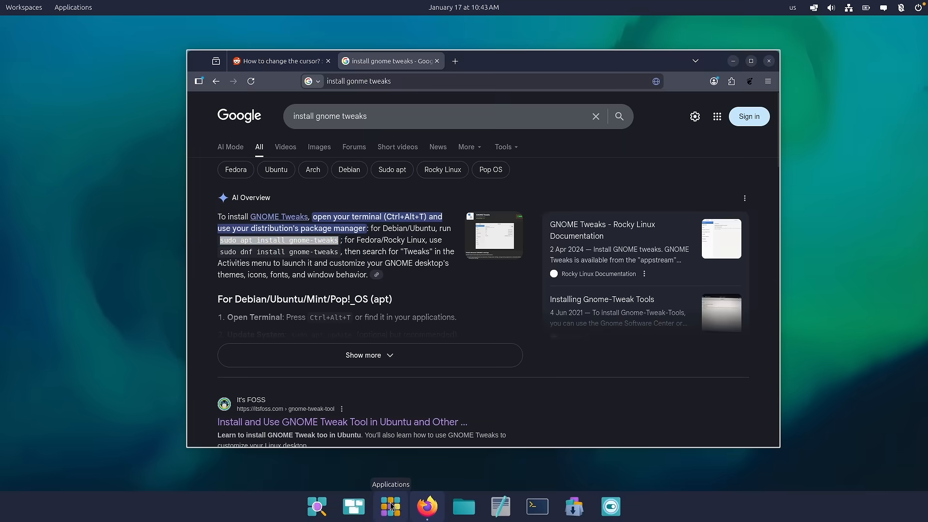
click(391, 506)
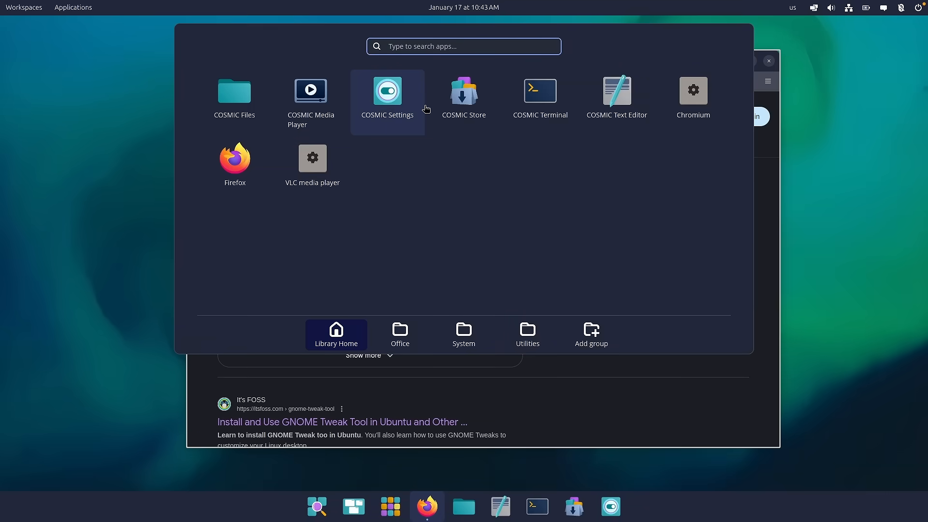
Paste and run sudo apt install gnome-tweaks in COSMIC Terminal to install GNOME Tweaks 46.0
click(542, 103)
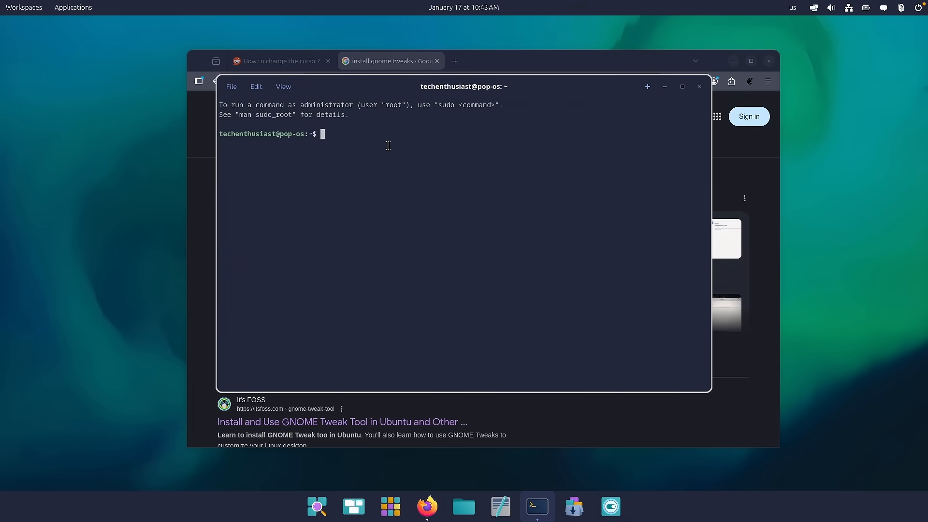
right_click(374, 145)
click(478, 169)
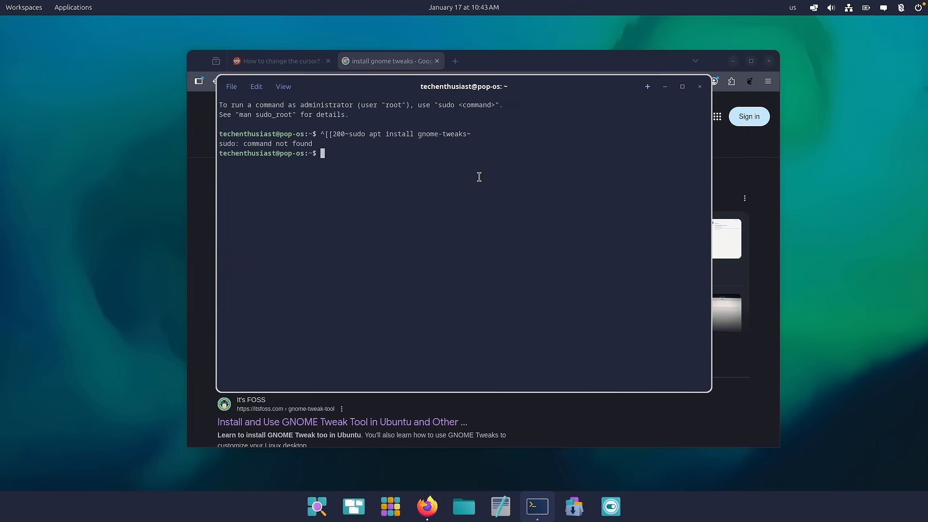
drag(530, 85, 466, 248)
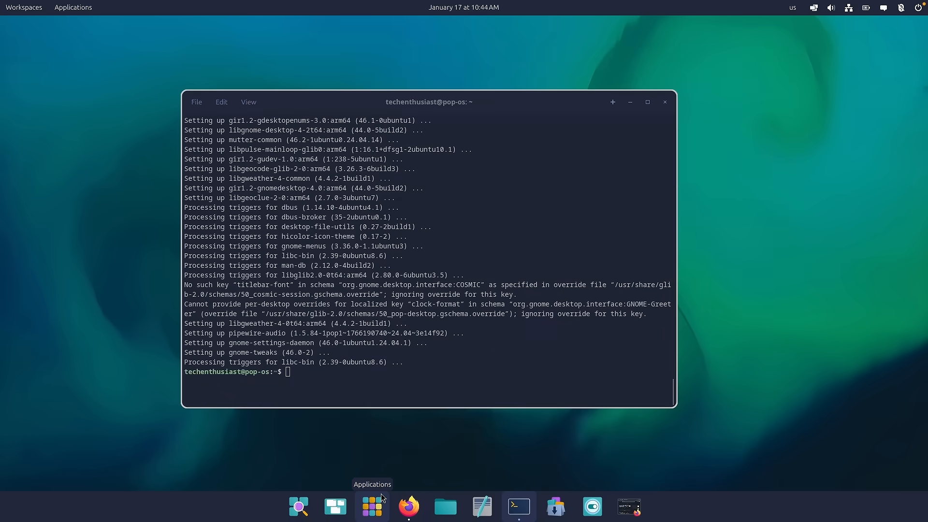
click(381, 496)
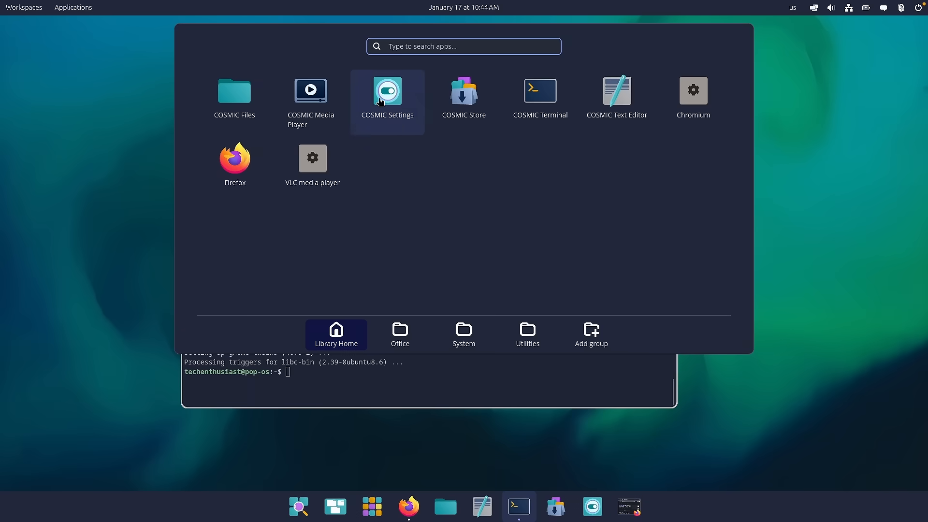
Browse the Office and Utilities app groups, then return to Library Home
click(426, 323)
click(527, 334)
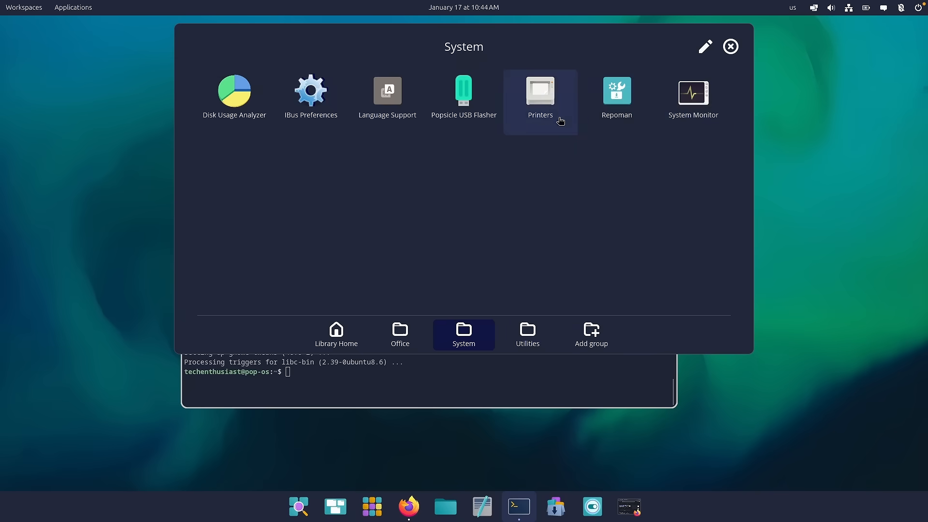
click(397, 334)
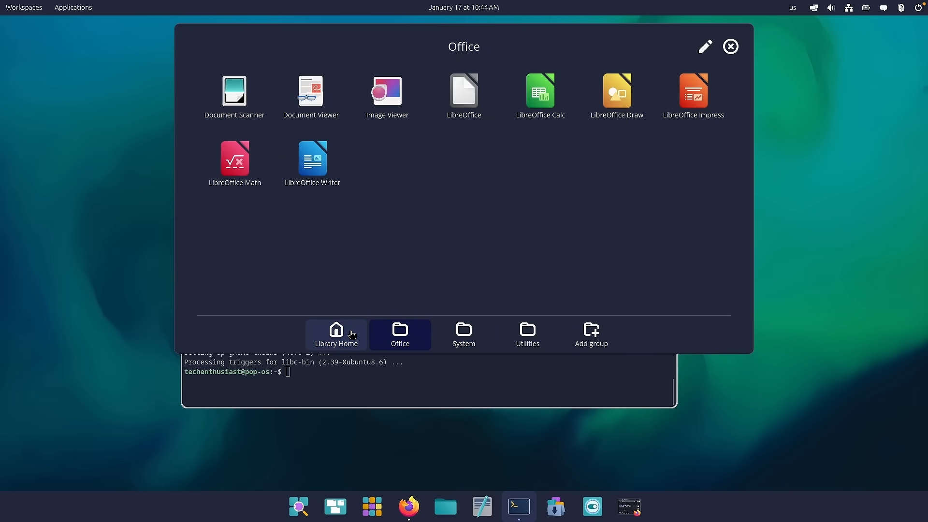
click(338, 333)
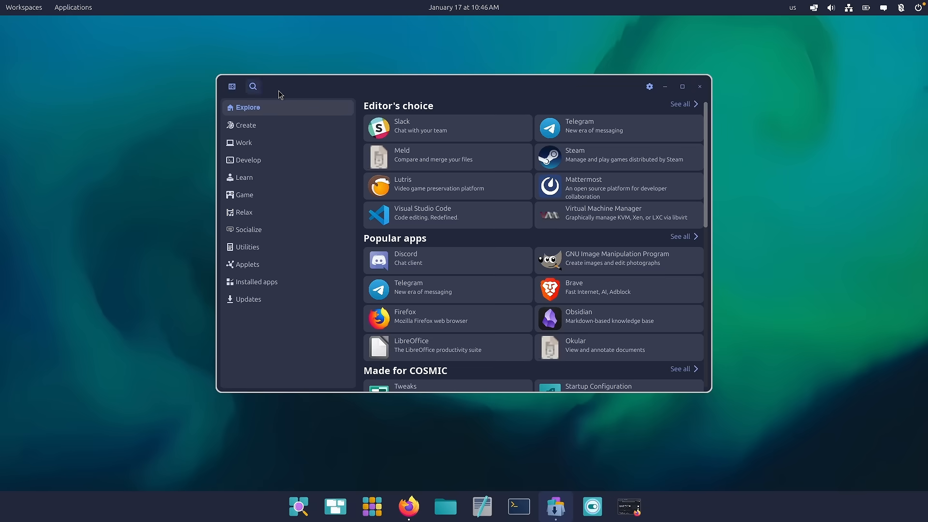
Find GNOME Tweaks in COSMIC Store by searching 'gnome twe' and launch it
click(253, 86)
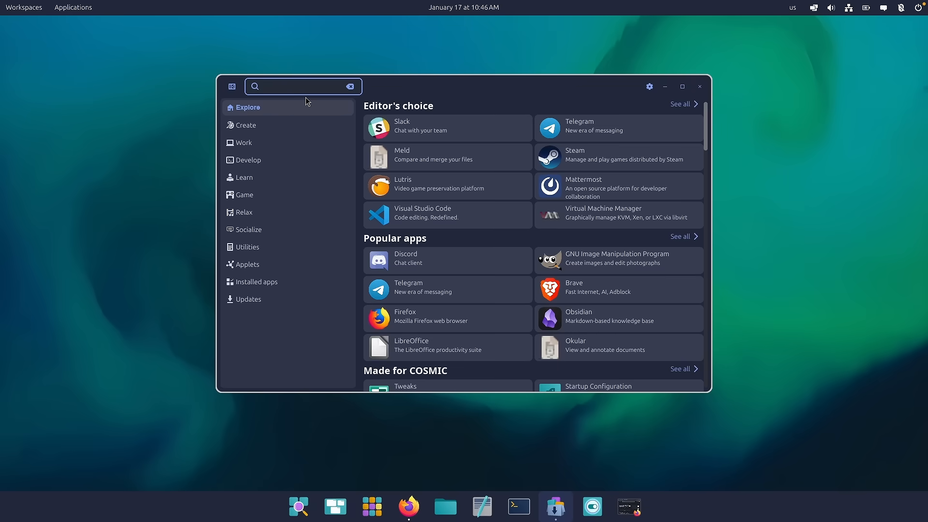
text(gnome twe)
click(432, 116)
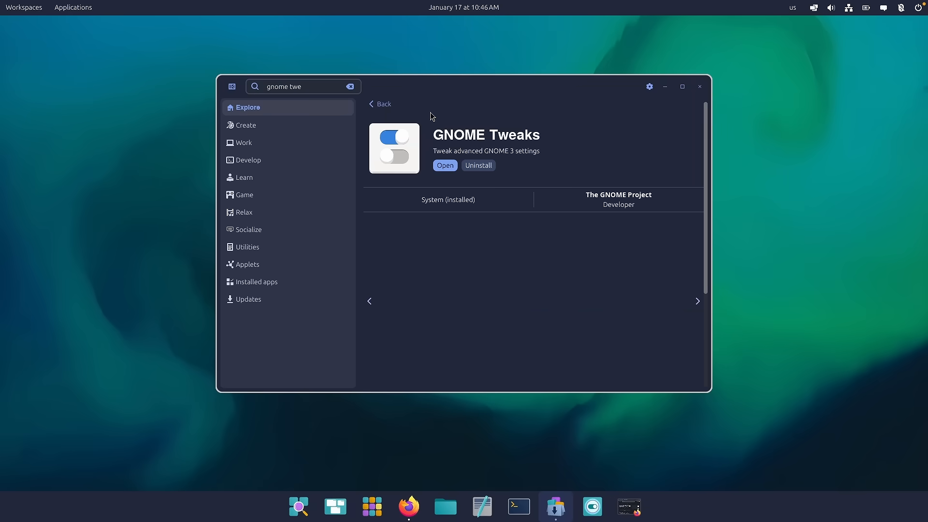
click(449, 166)
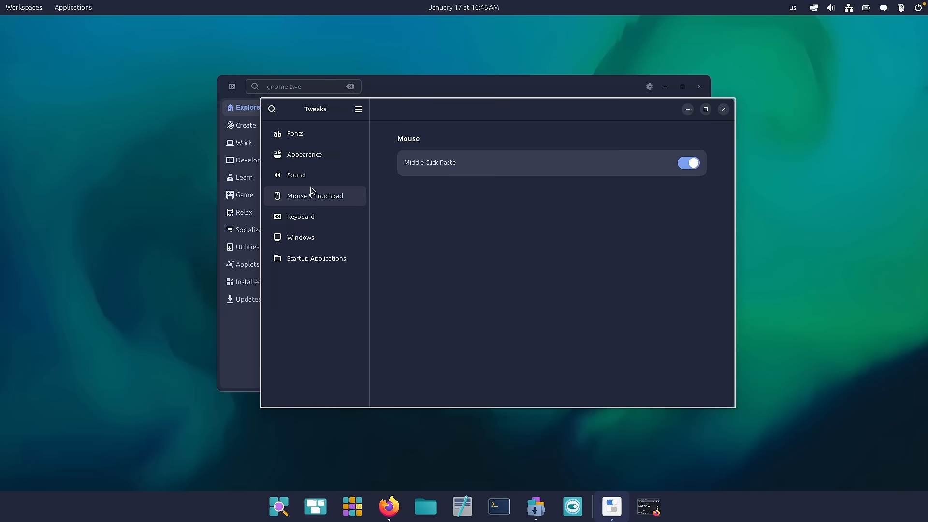
Set the Appearance cursor theme to Adwaita (default)
click(312, 154)
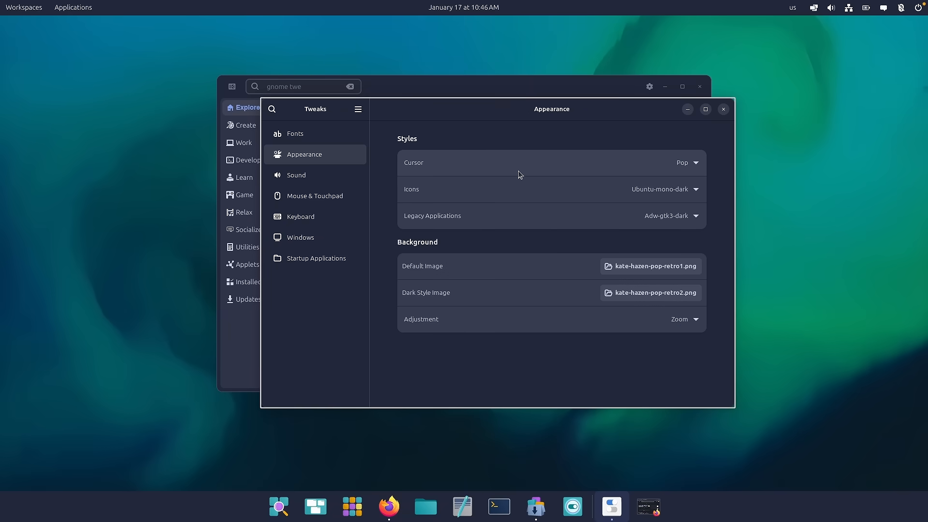
click(690, 165)
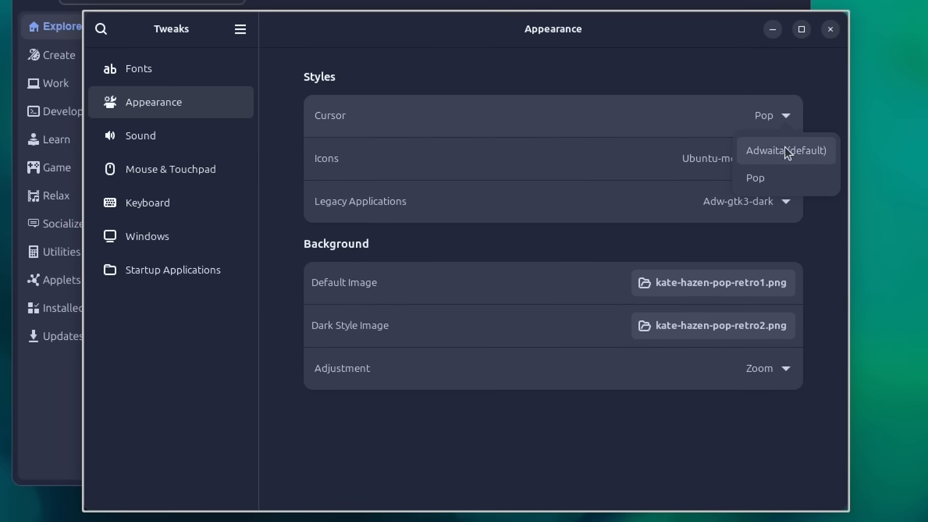
click(769, 152)
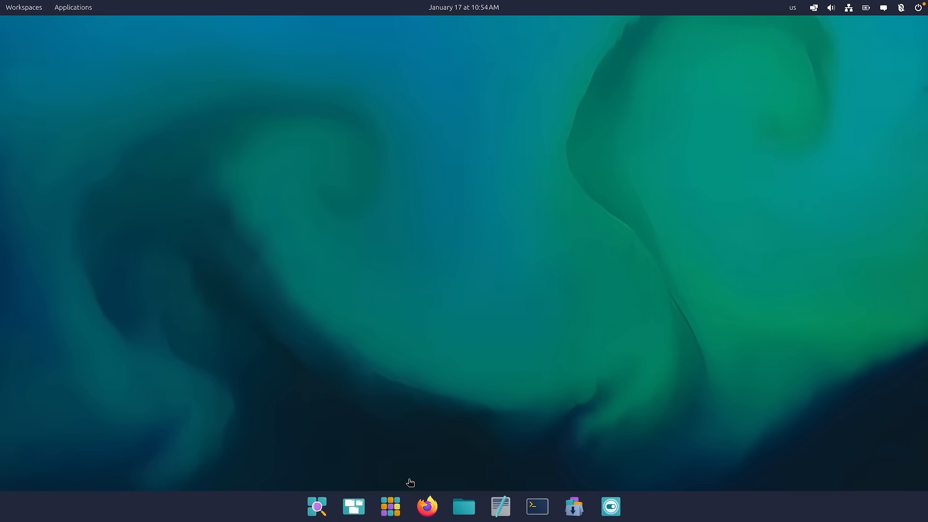
click(404, 500)
click(801, 272)
click(427, 505)
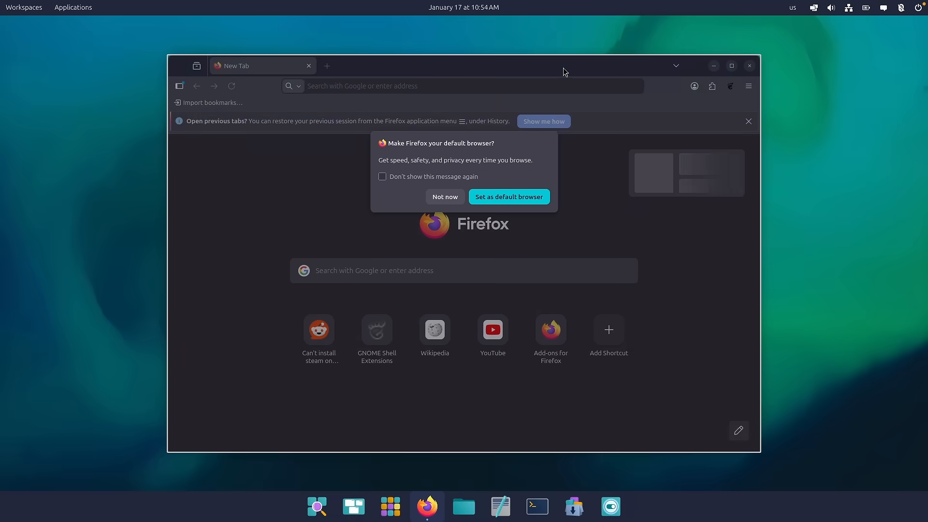
drag(561, 68, 922, 119)
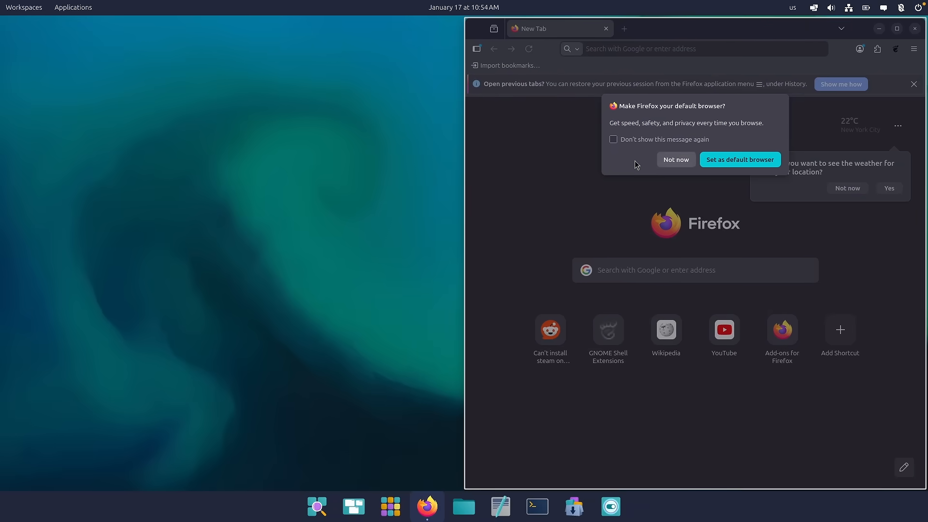
click(676, 160)
key(super+Down)
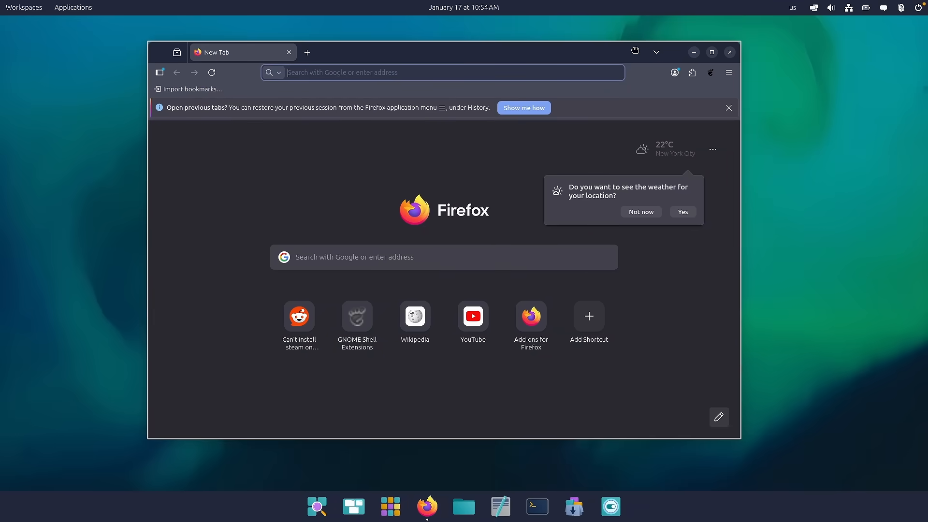
click(730, 53)
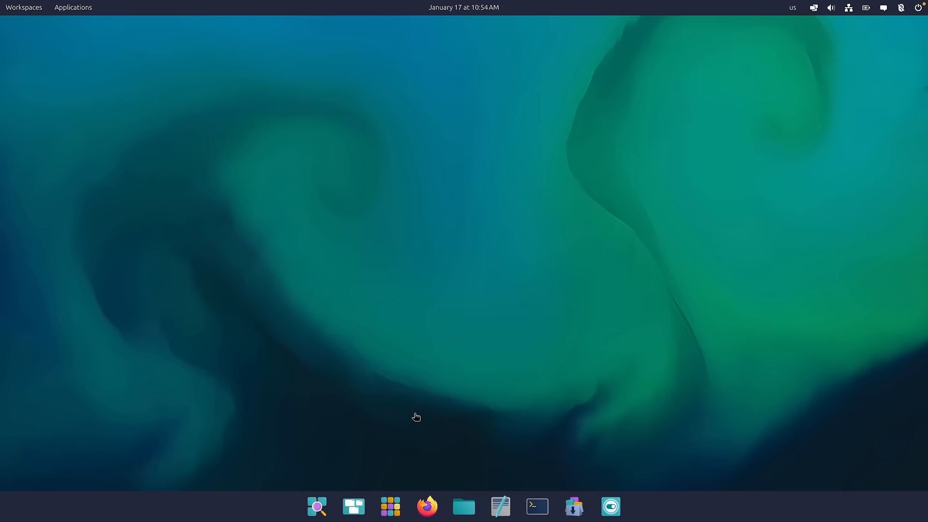
click(390, 507)
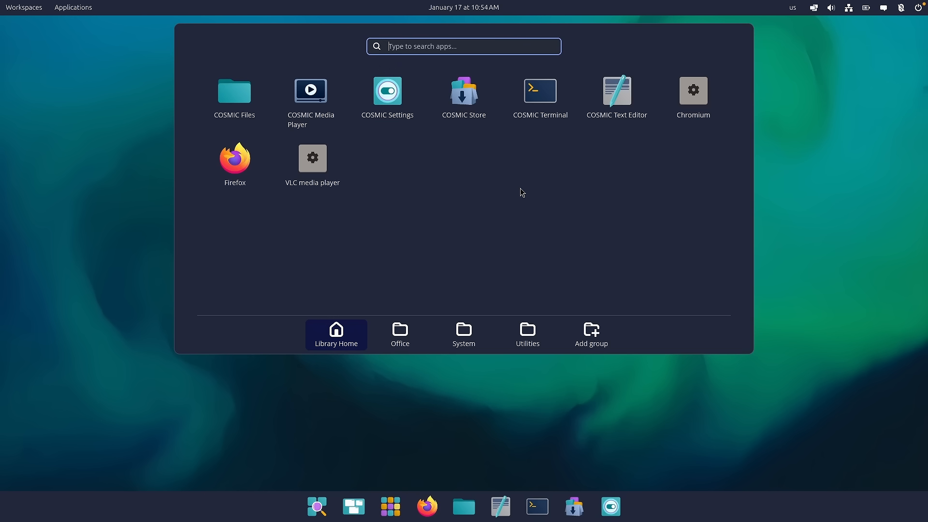
click(694, 94)
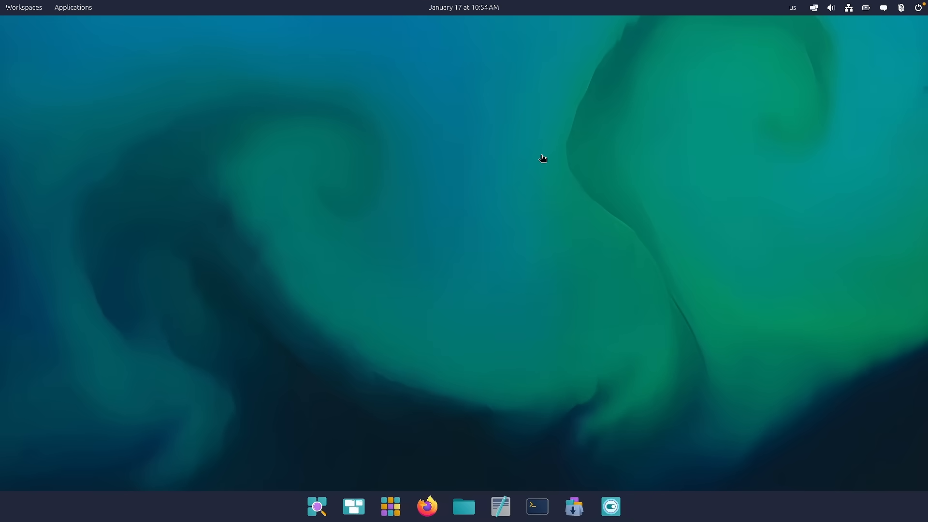